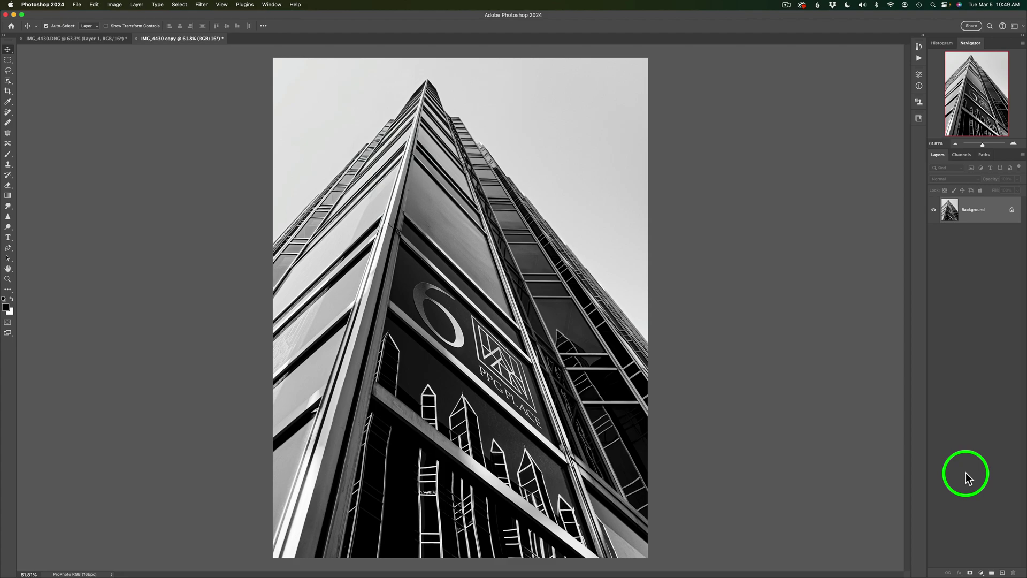
- Duplicate the skyscraper photo onto Layer 1 and send it to Topaz Studio 2
key("super+j")
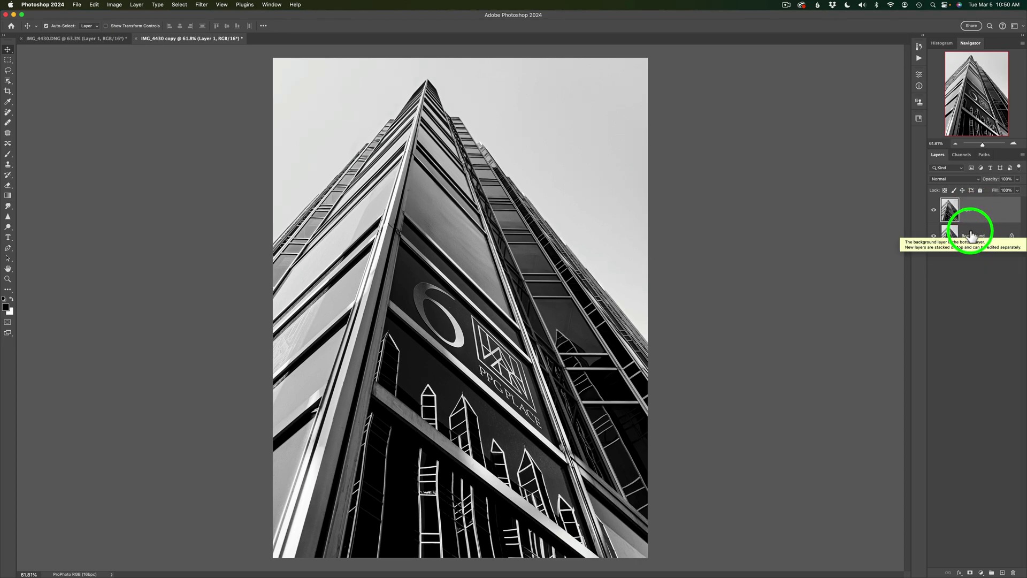
left_click(203, 5)
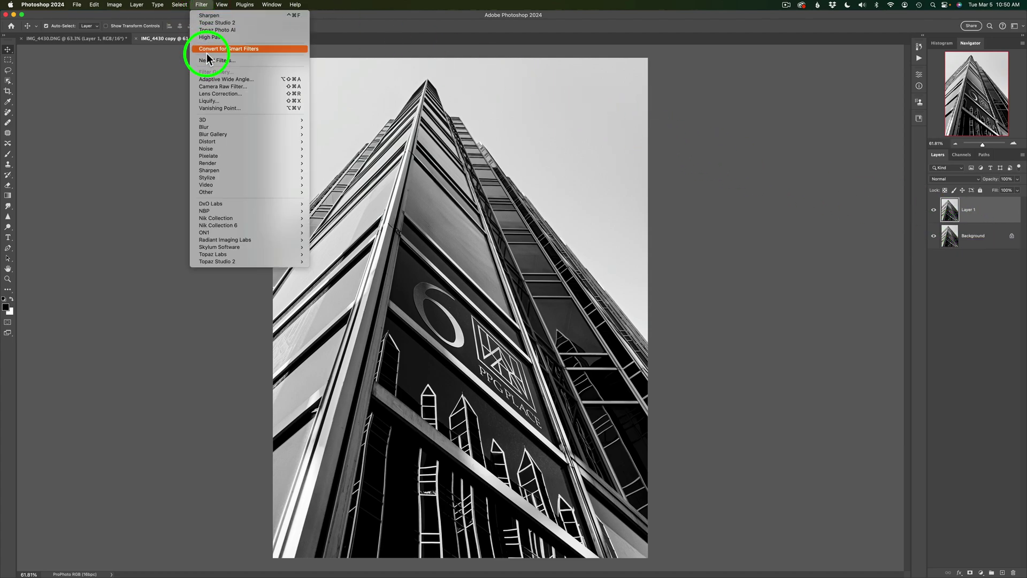
mouse_move(225, 261)
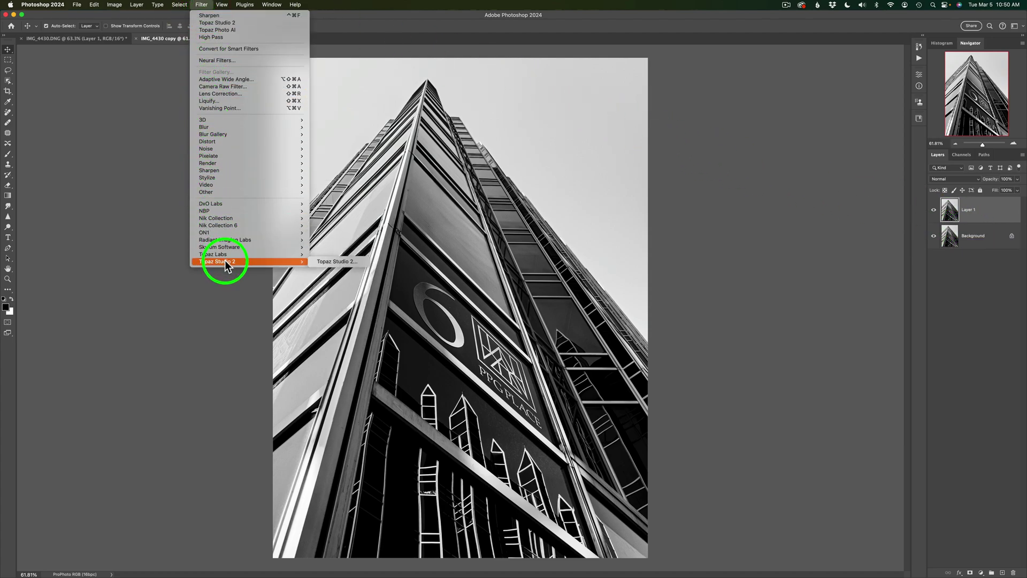
left_click(329, 262)
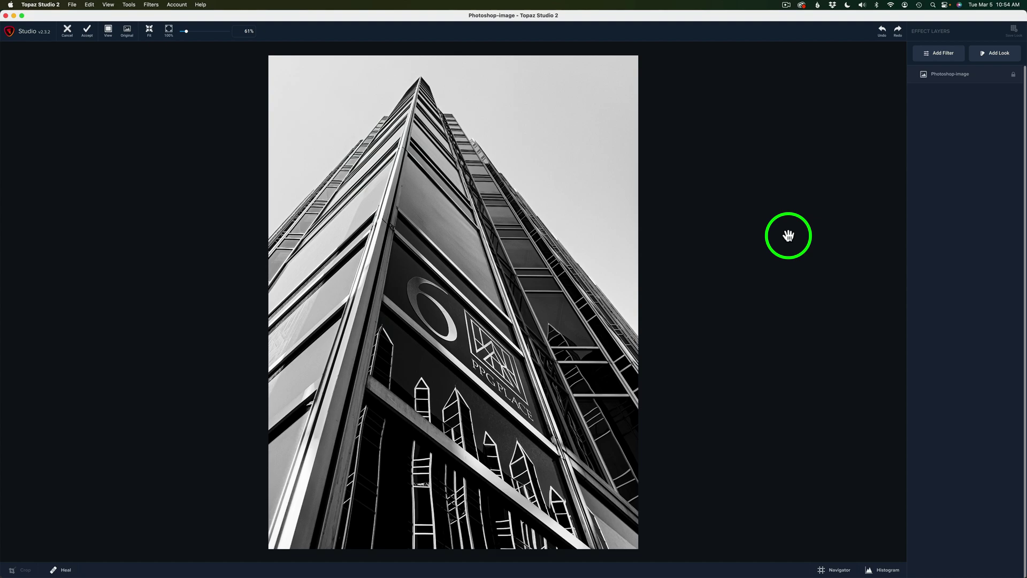
- Open Add Look, keep the Artistic category, and browse from Chalk Pastel to Palette Knife
left_click(999, 54)
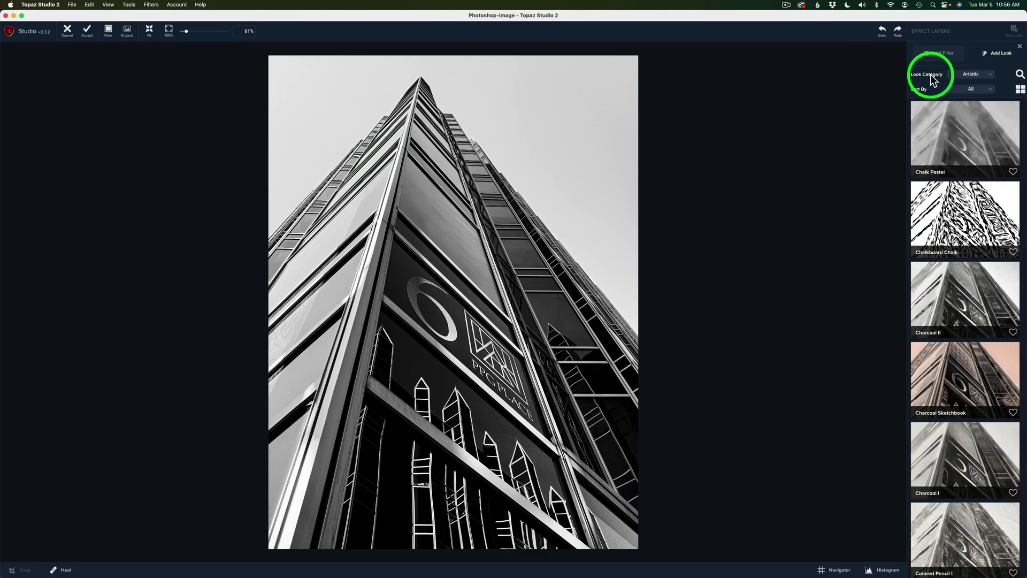
left_click(991, 78)
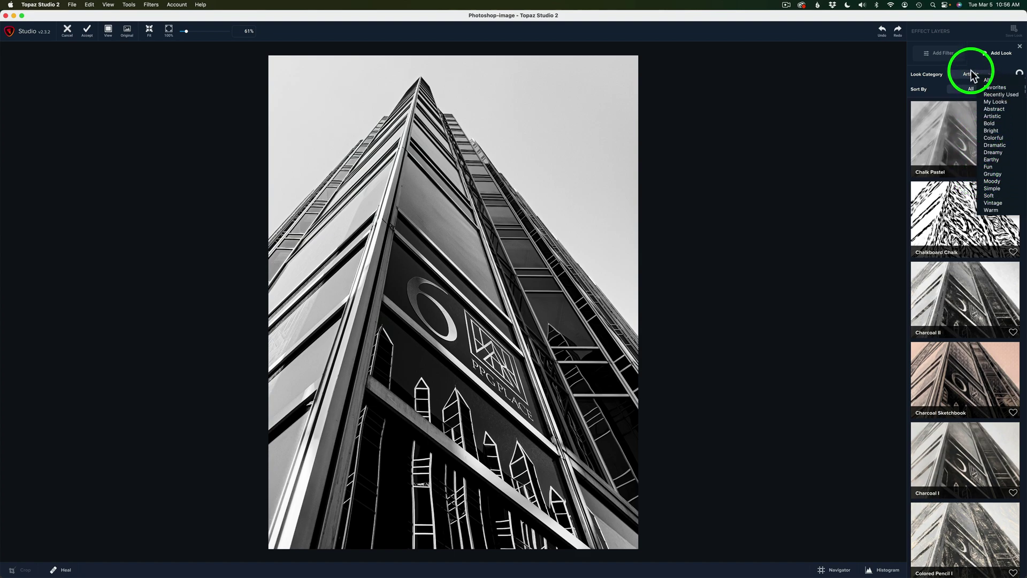
left_click(878, 92)
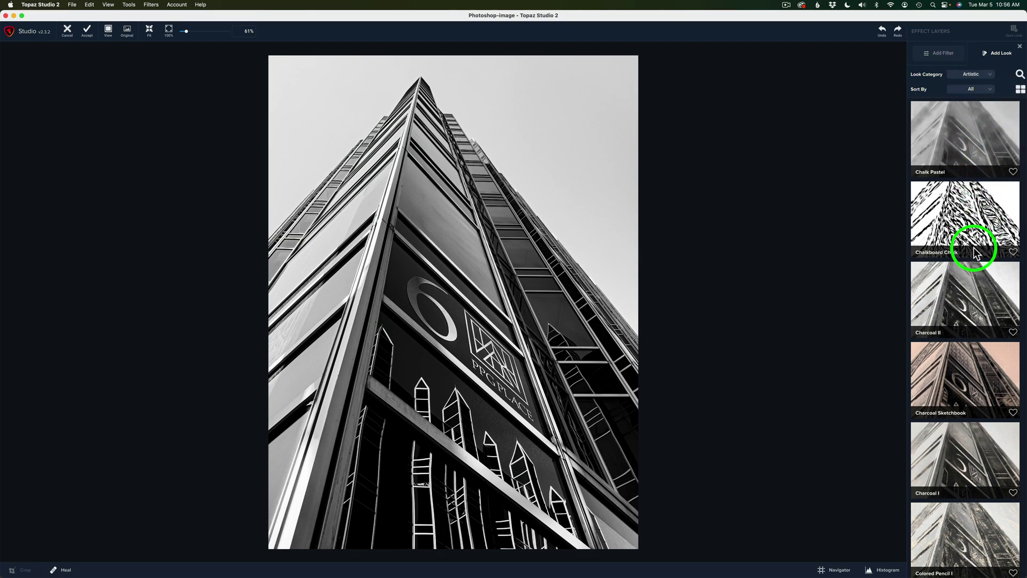
scroll(971, 244, "down", 10)
scroll(972, 252, "down", 15)
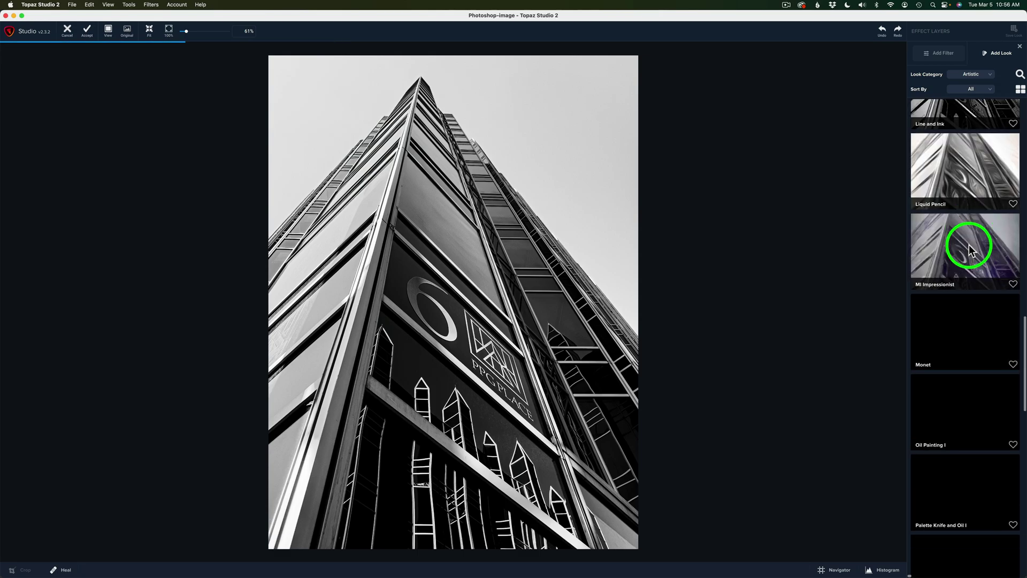
scroll(971, 249, "up", 15)
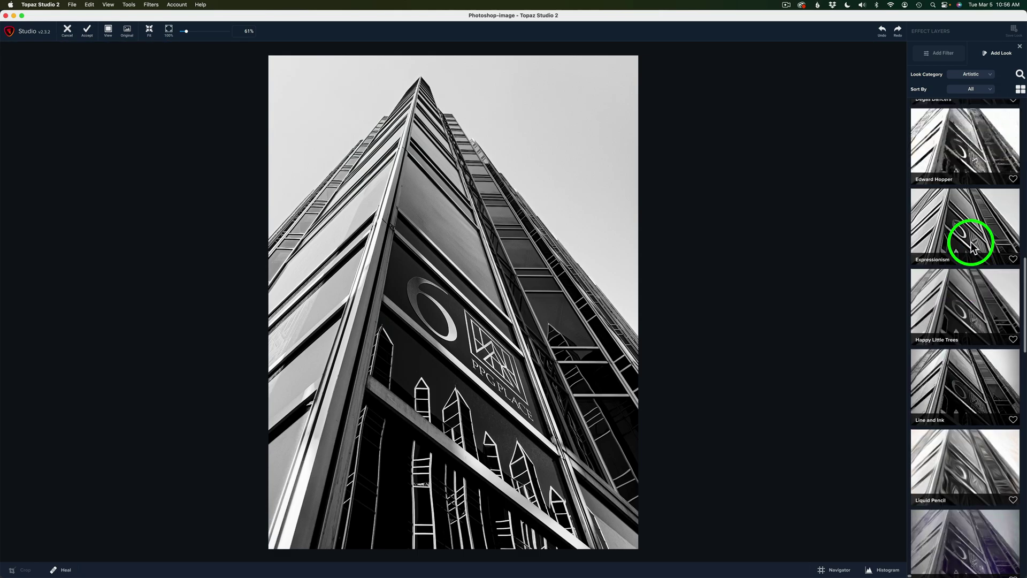
scroll(970, 242, "up", 5)
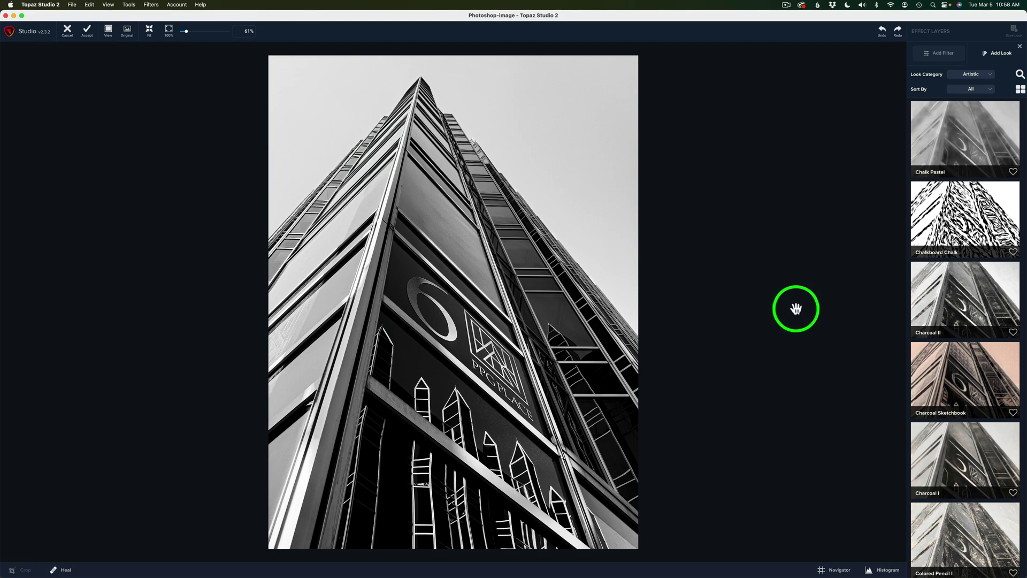
- Preview the Chalk Pastel look on the photo and weaken its strength
left_click(961, 143)
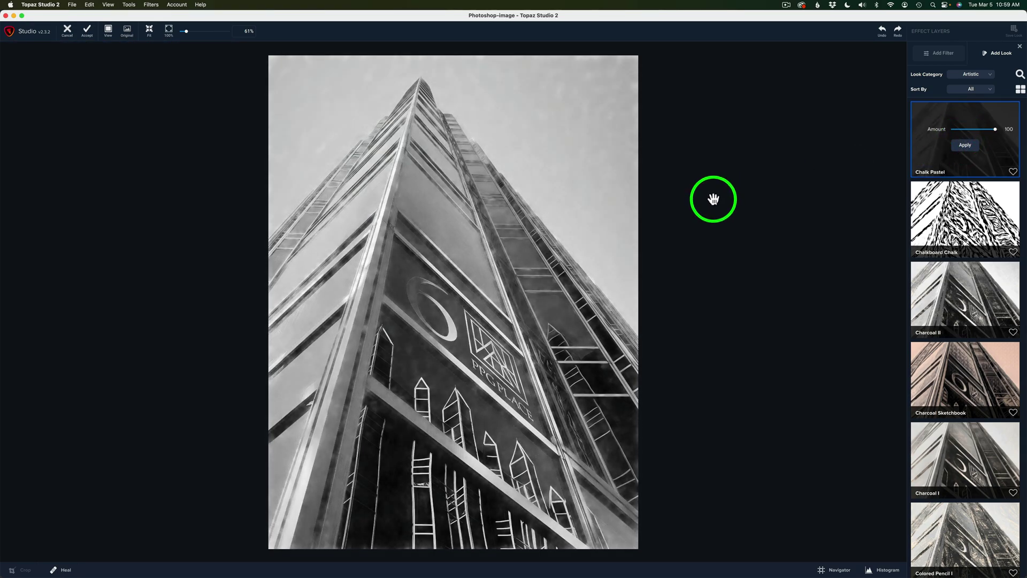
mouse_move(408, 321)
left_mouse_down()
mouse_move(441, 316)
mouse_move(454, 336)
left_mouse_up()
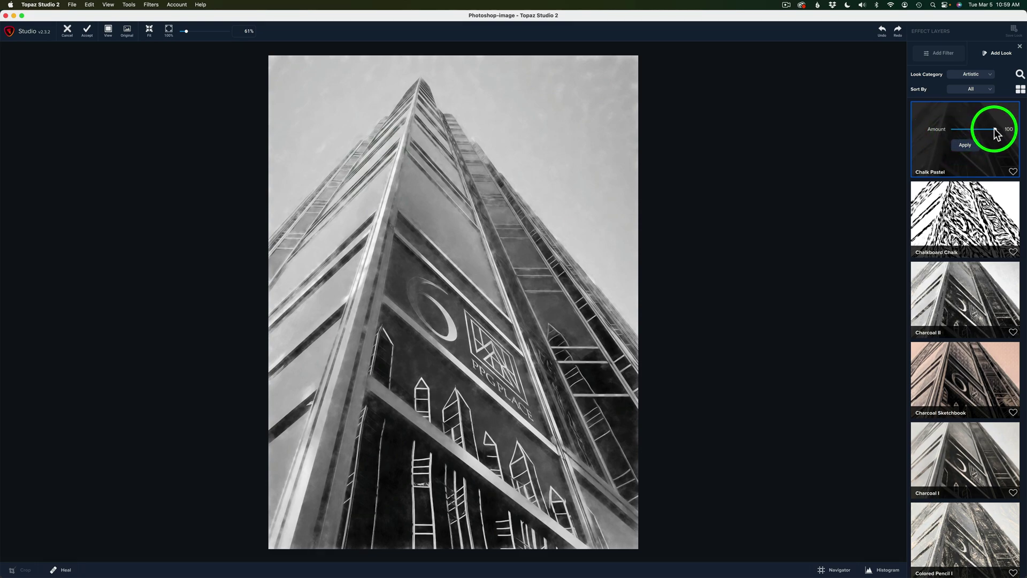
mouse_move(996, 133)
left_mouse_down()
mouse_move(979, 133)
mouse_move(1024, 134)
left_mouse_up()
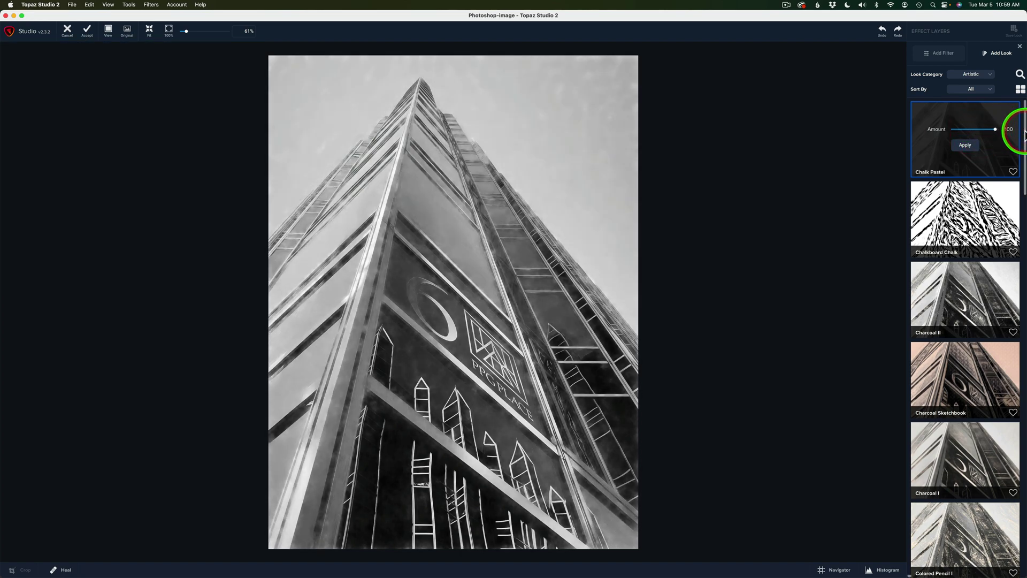
- Try Chalkboard Chalk at strength 20, then return it to full strength 100
left_click(967, 217)
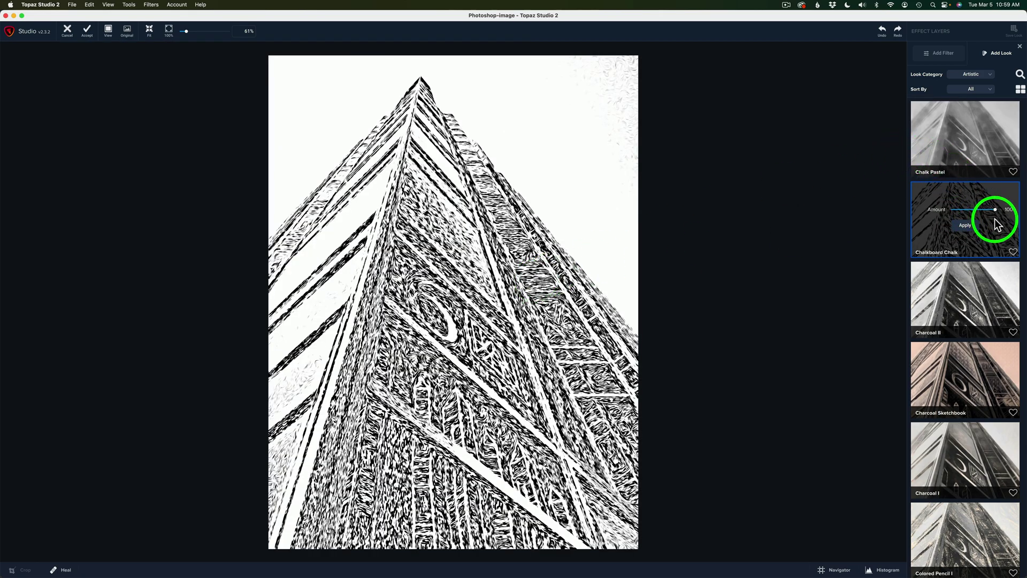
left_click_drag(997, 214, 983, 214)
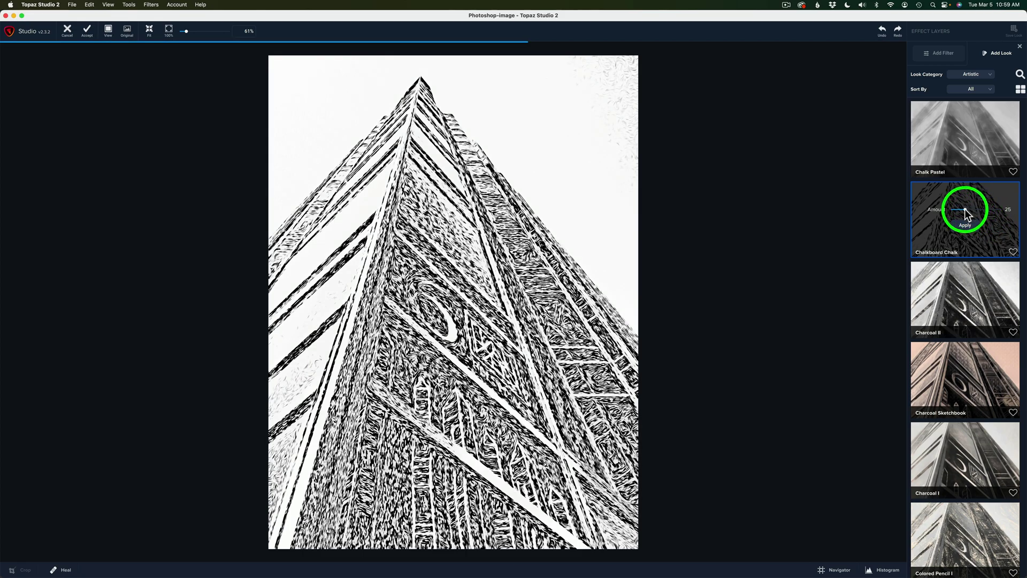
left_click_drag(965, 209, 962, 209)
left_click(962, 210)
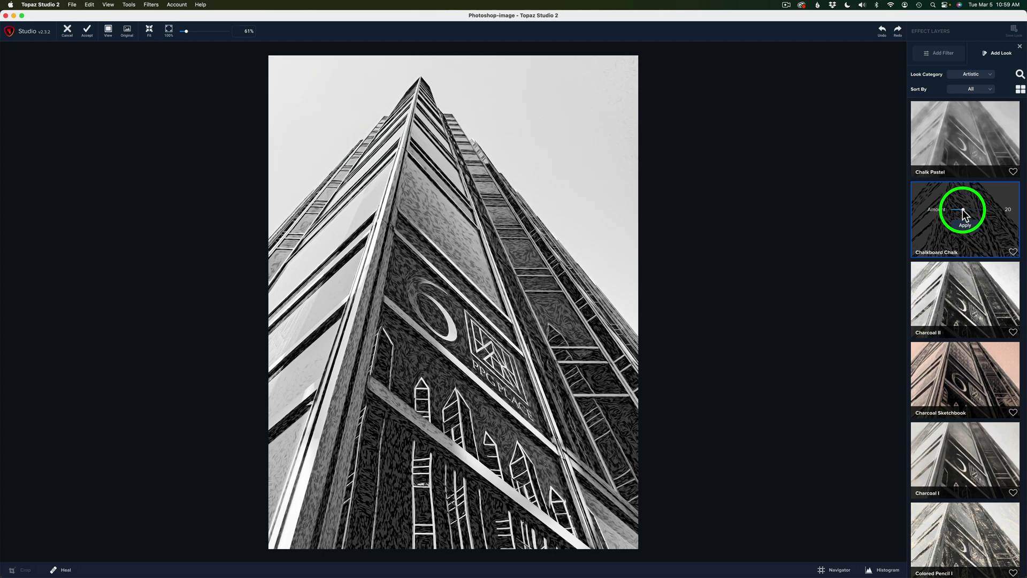
left_click_drag(962, 209, 1016, 210)
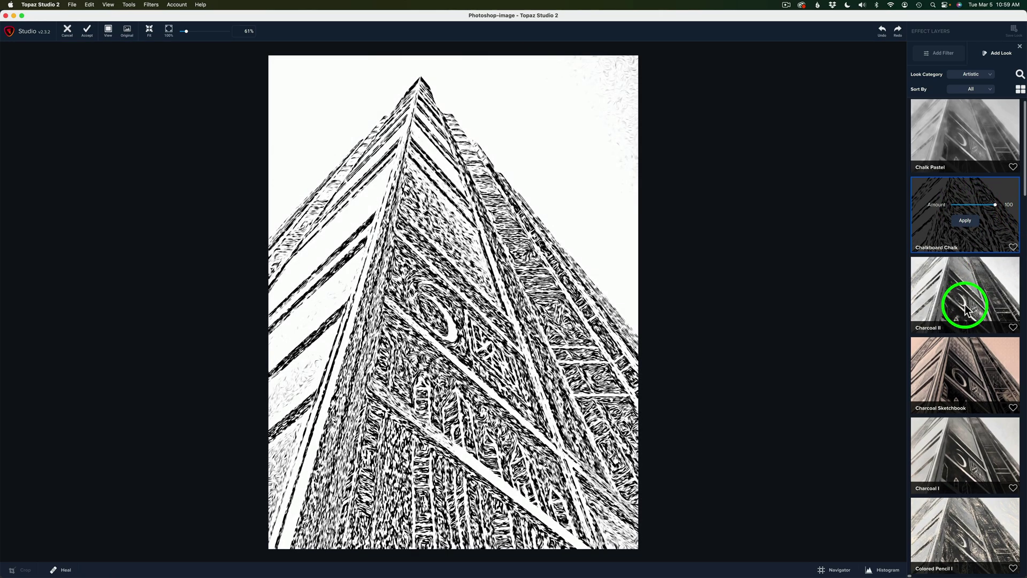
scroll(965, 304, "down", 2)
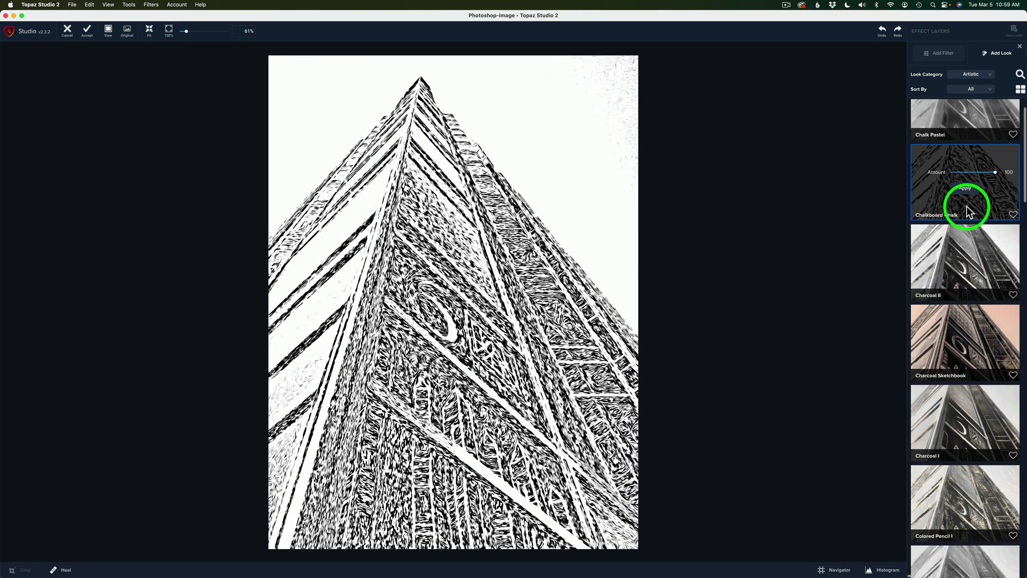
- Compare Charcoal II and Charcoal Sketchbook, then apply the Da Vinci Sketch I look
left_click(958, 258)
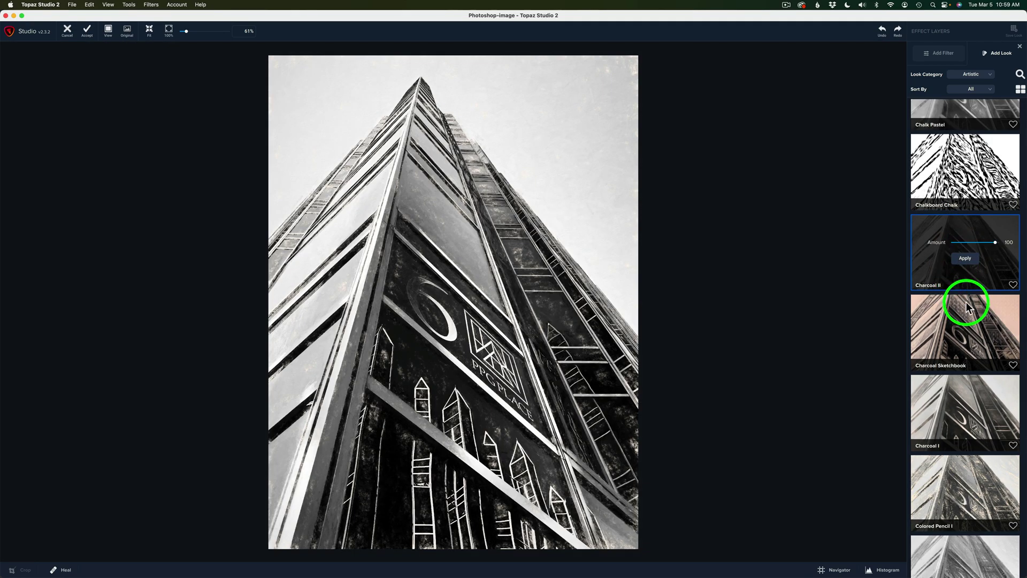
left_click(970, 325)
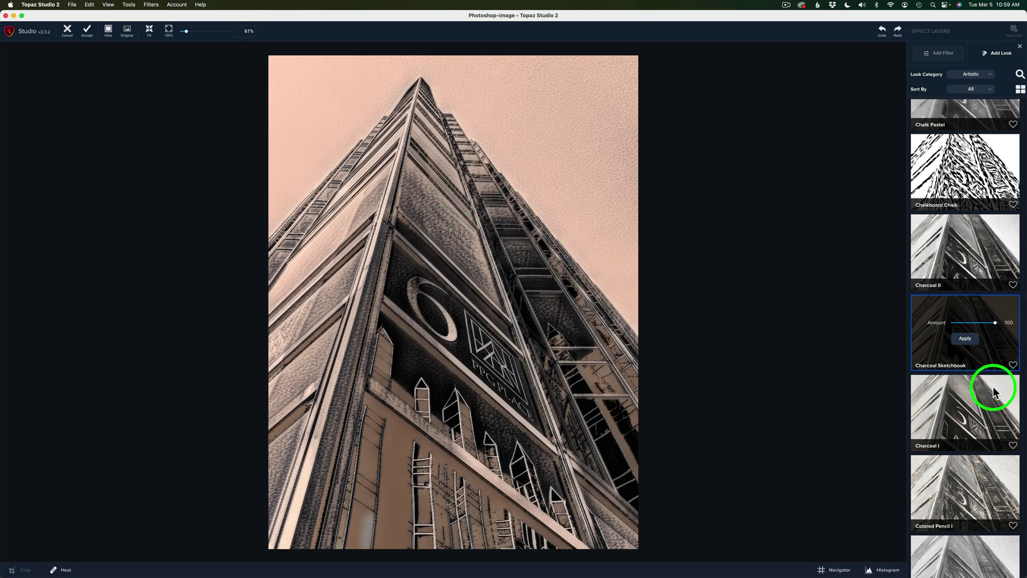
scroll(1023, 406, "down", 1)
scroll(1023, 406, "down", 4)
scroll(1023, 406, "down", 2)
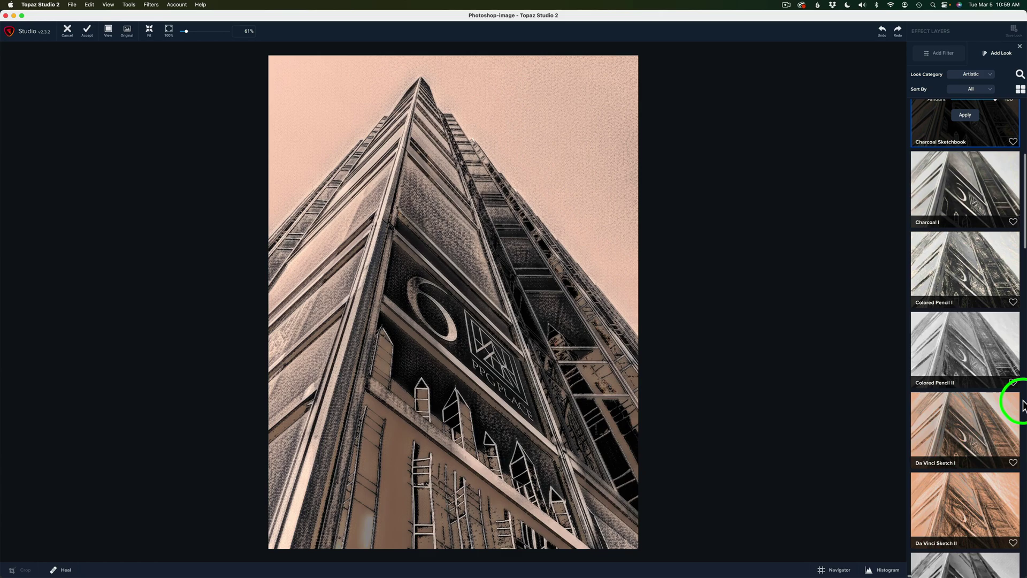
left_click(963, 407)
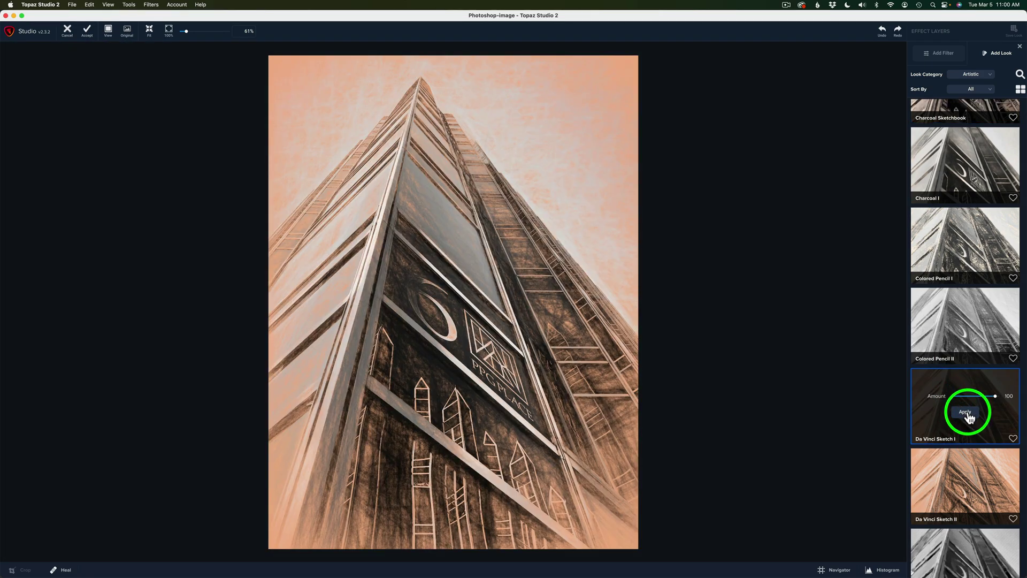
left_click(963, 411)
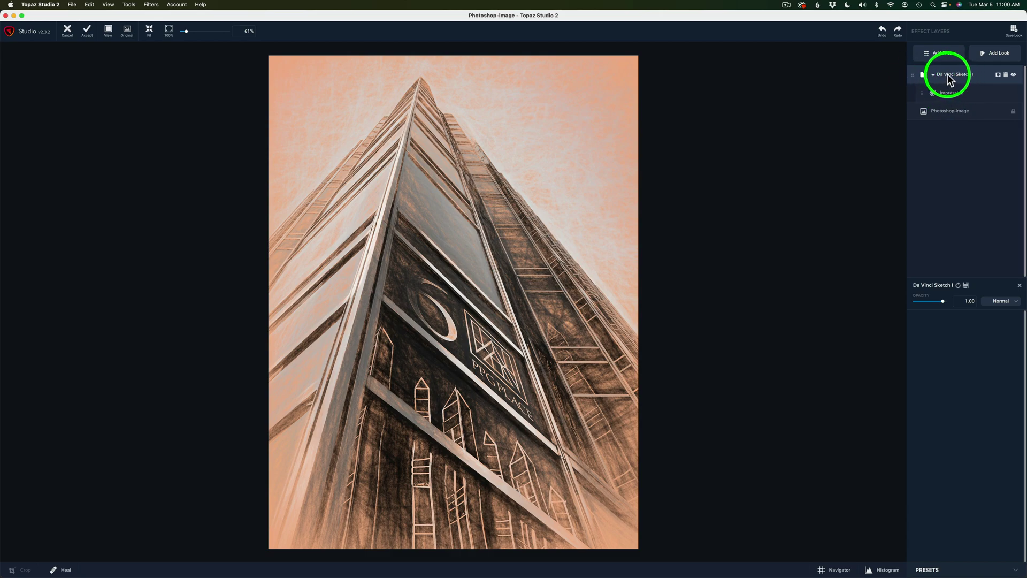
- Open the Impression filter in Da Vinci Sketch I, keeping its stroke style and brush size 0.63
left_click(966, 93)
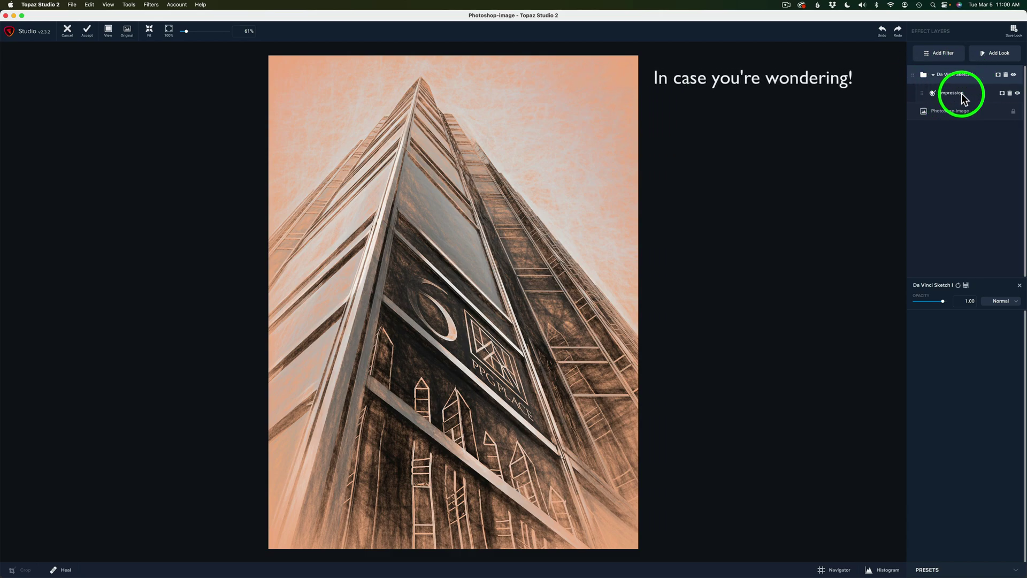
left_click(955, 95)
left_click(971, 366)
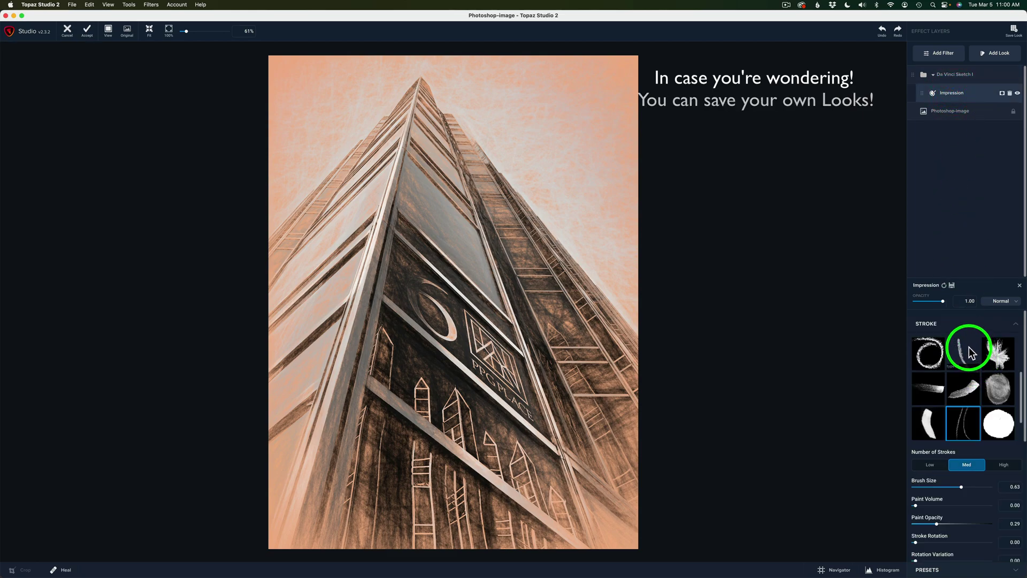
left_click(965, 426)
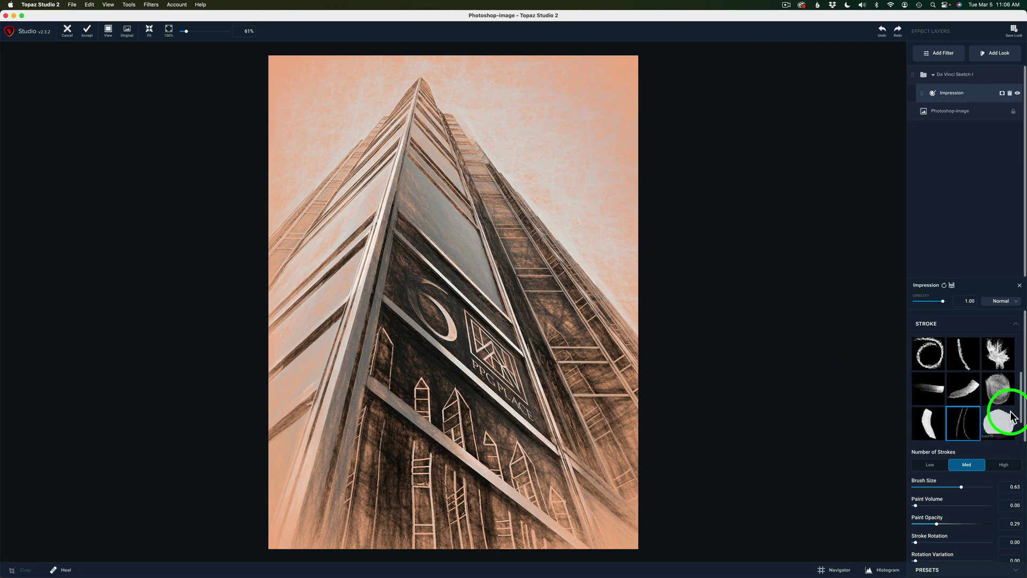
left_click_drag(1023, 412, 1025, 454)
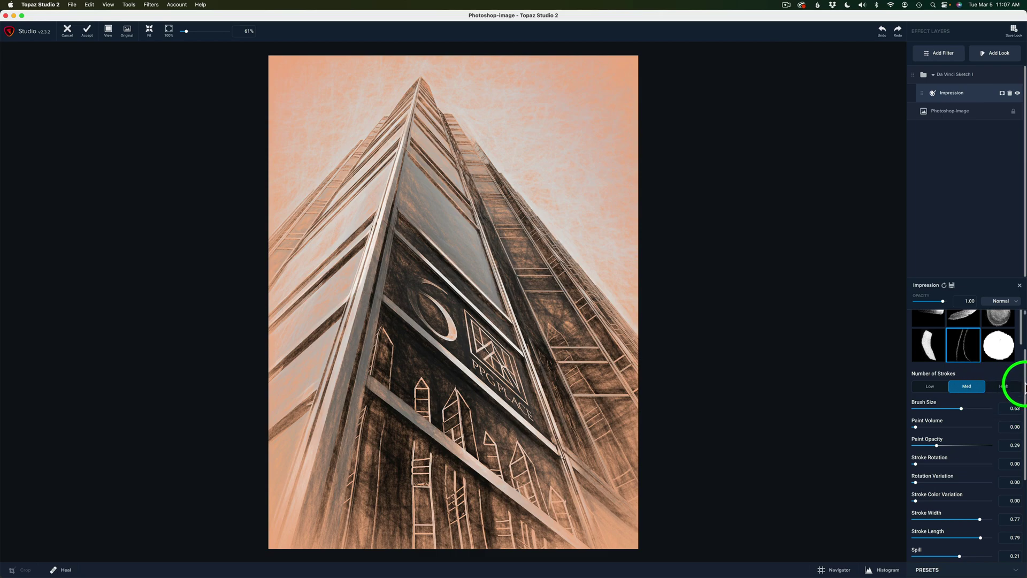
scroll(1023, 390, "down", 1)
scroll(1023, 390, "down", 1)
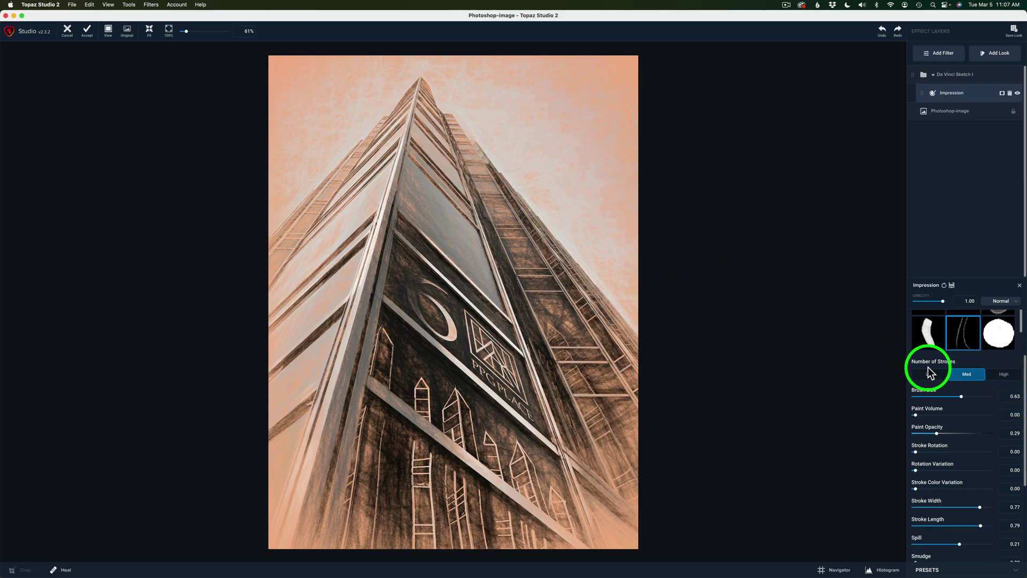
left_click_drag(1024, 388, 1016, 546)
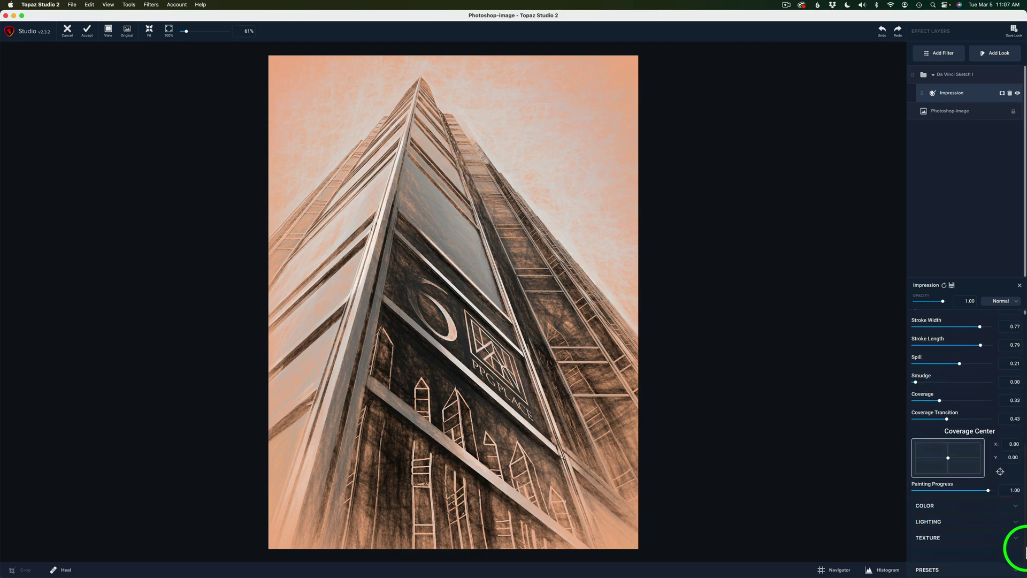
- Expand Texture, compare an Original background, then set Background Type back to Solid
left_click(989, 538)
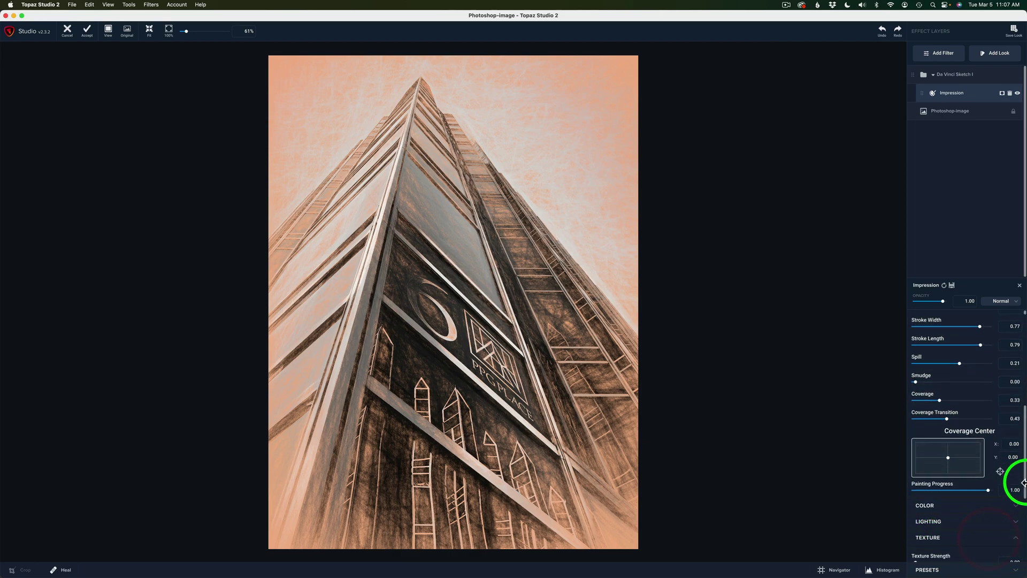
scroll(1025, 500, "down", 2)
scroll(1011, 532, "down", 5)
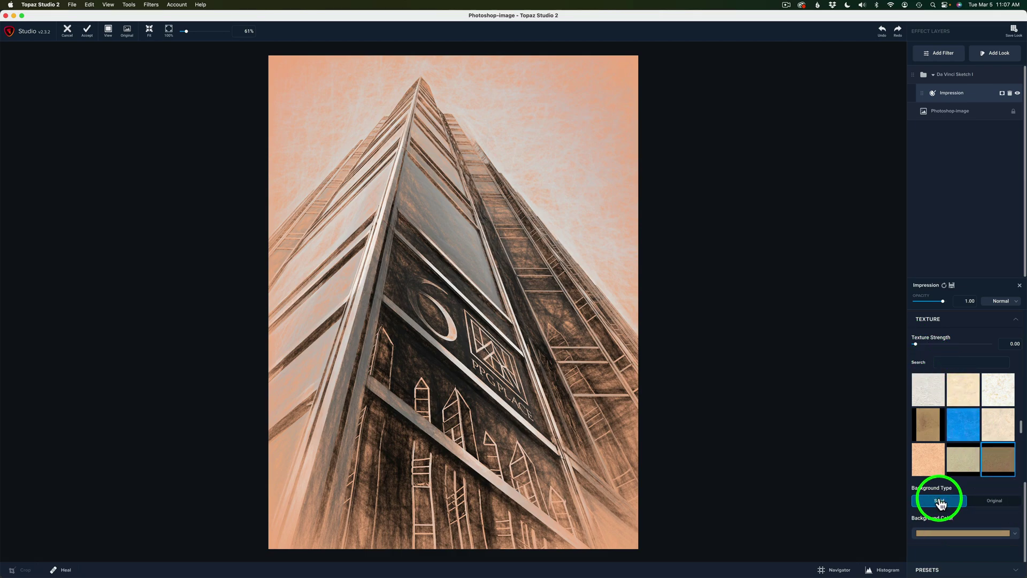
left_click(993, 501)
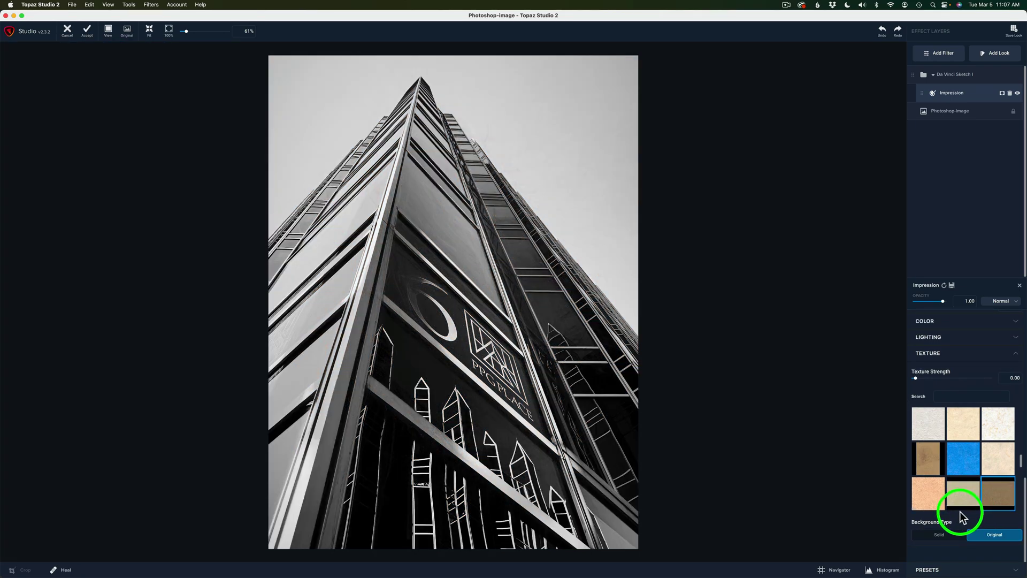
left_click(941, 535)
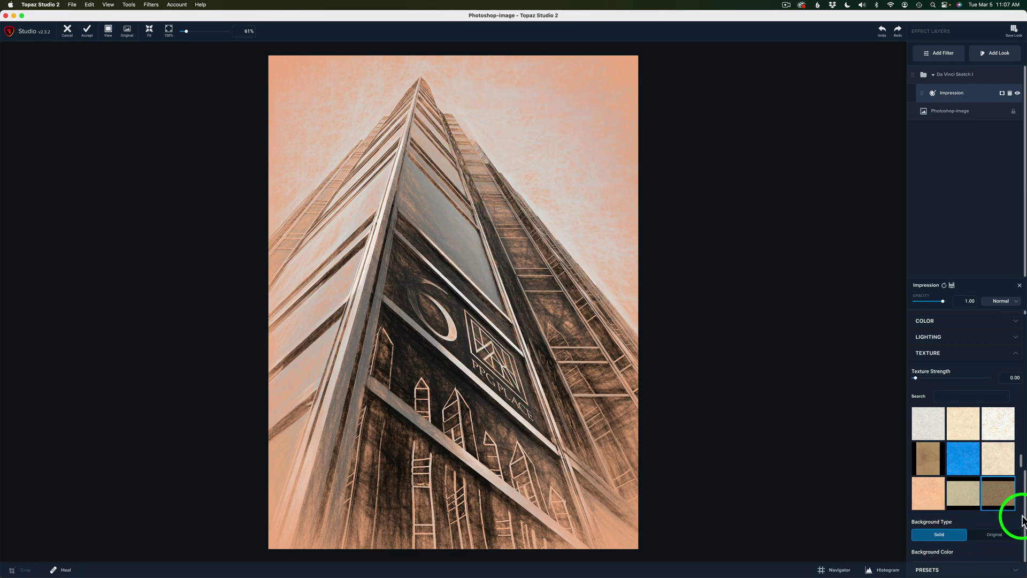
scroll(1024, 520, "down", 2)
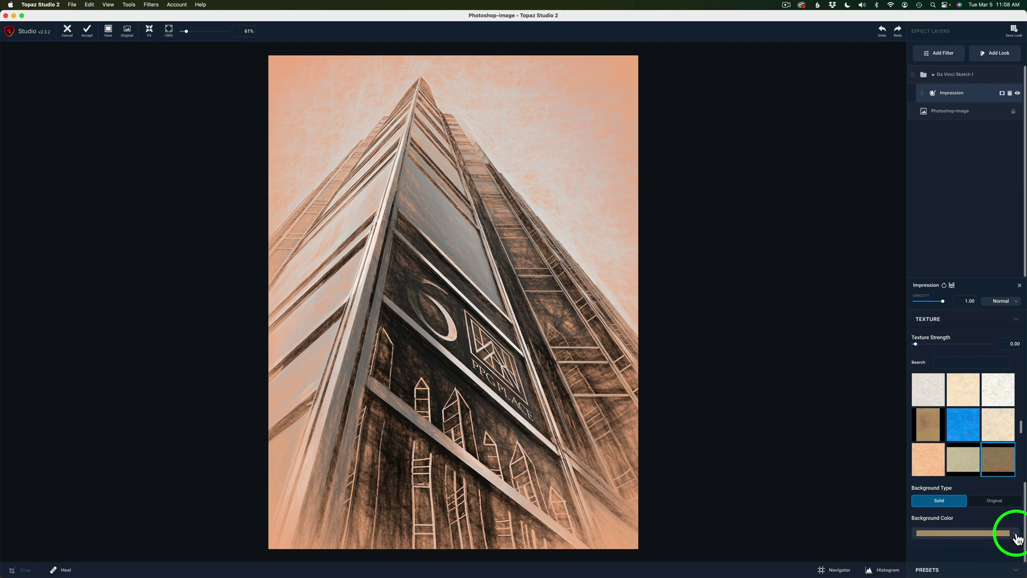
- Shift the solid Background Color to a muted tan in the Colors picker
left_click(1011, 535)
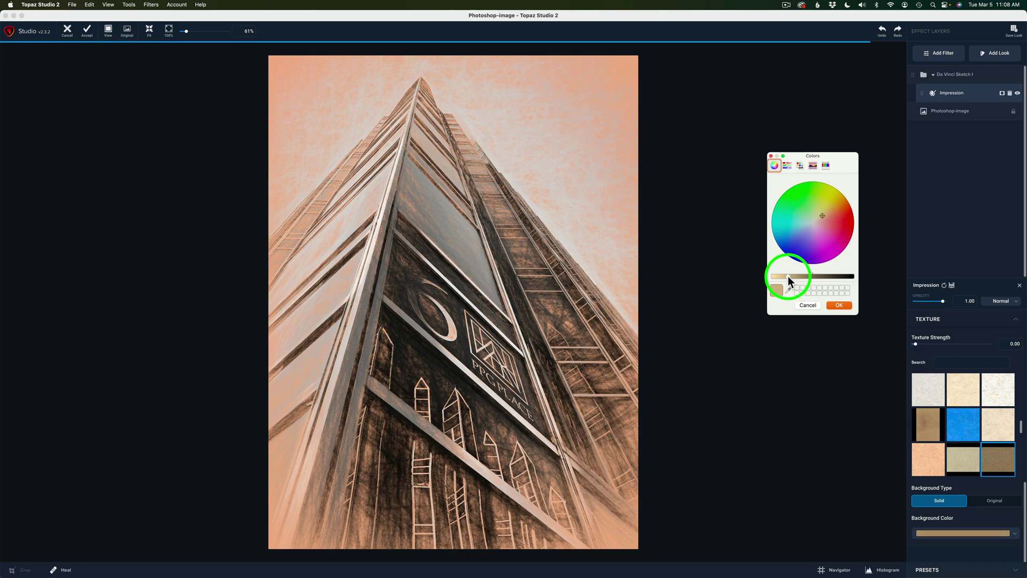
left_click_drag(788, 276, 801, 277)
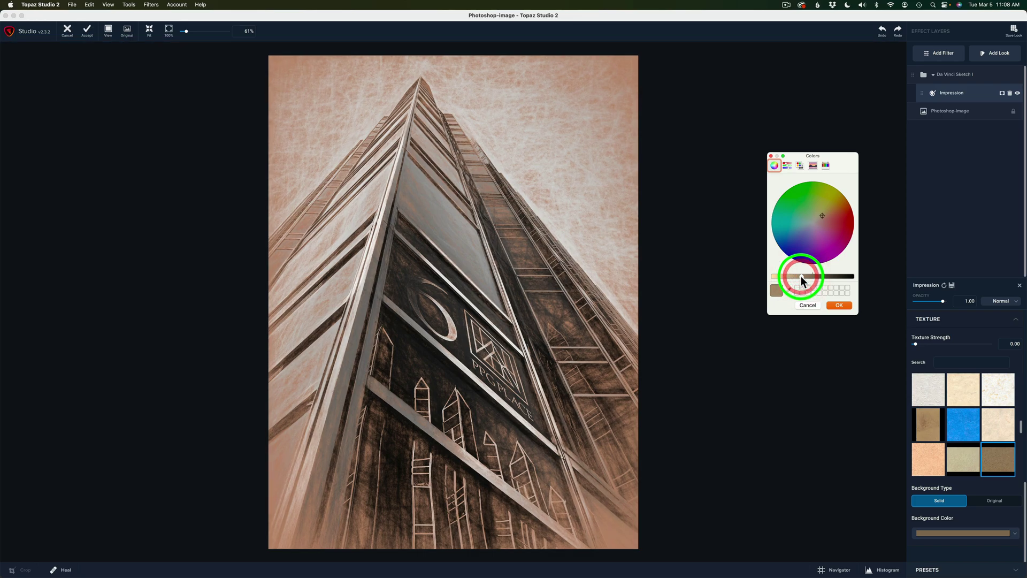
left_click(839, 305)
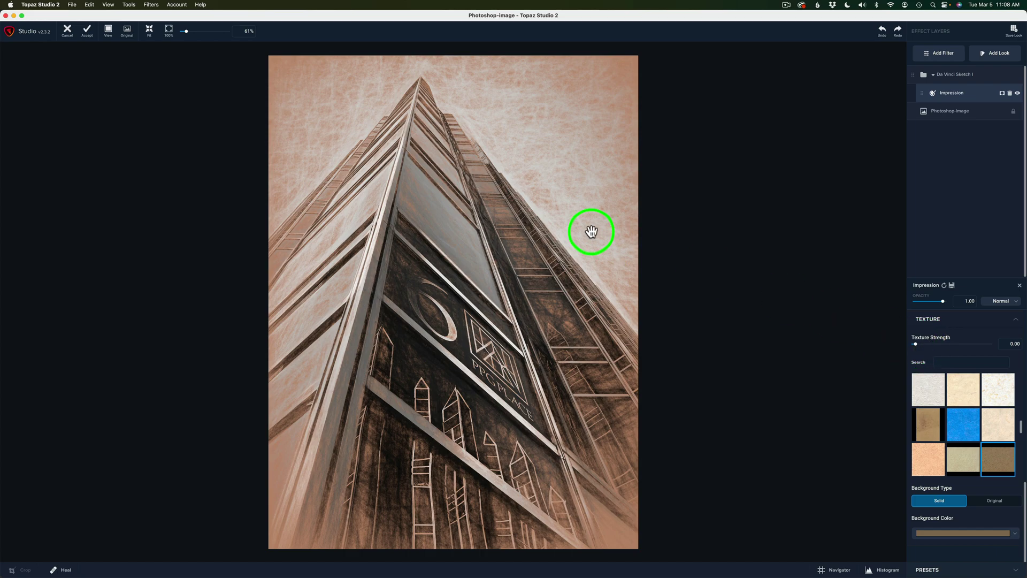
- Set Texture Strength to 0.88 while zoomed in to check the paper grain
scroll(528, 206, "up", 5)
scroll(529, 208, "up", 5)
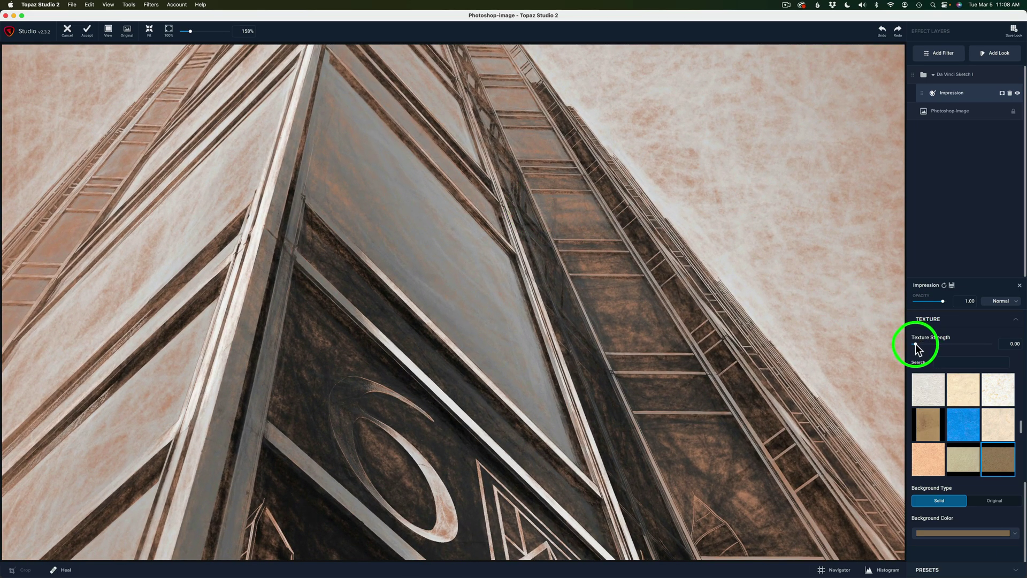
left_click_drag(915, 344, 999, 348)
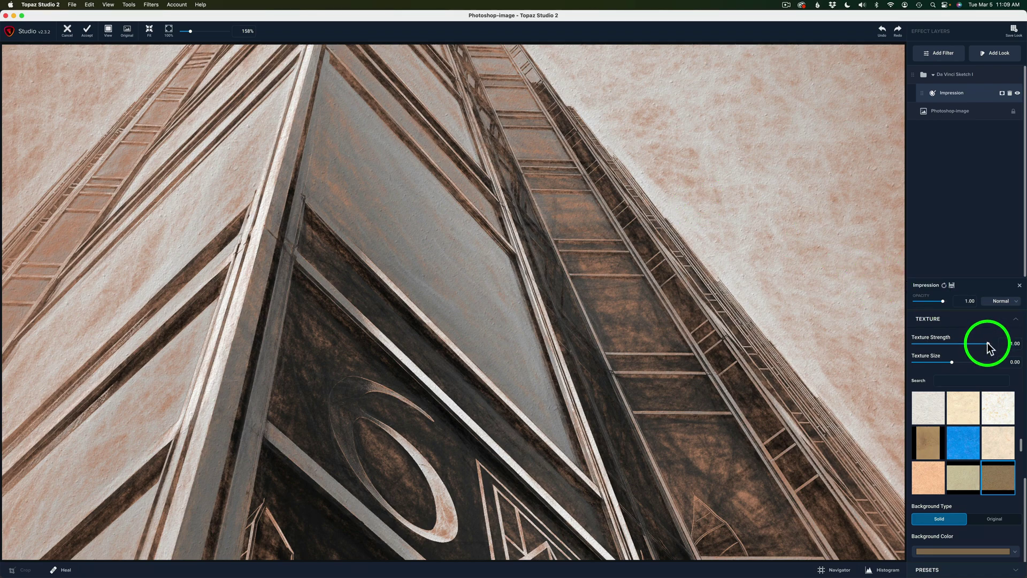
mouse_move(987, 345)
left_mouse_down()
mouse_move(953, 344)
mouse_move(979, 342)
left_mouse_up()
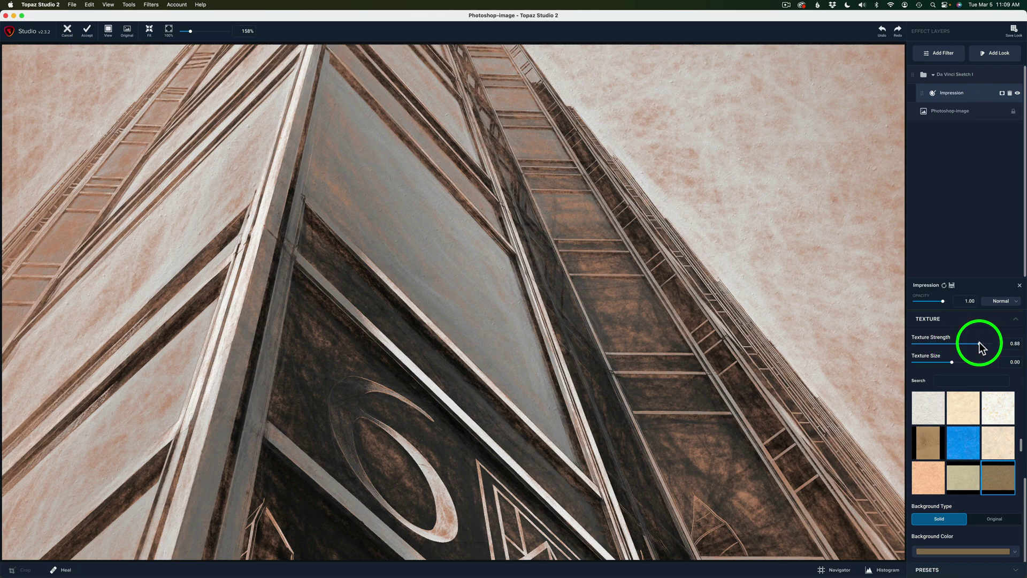
scroll(616, 276, "down", 10)
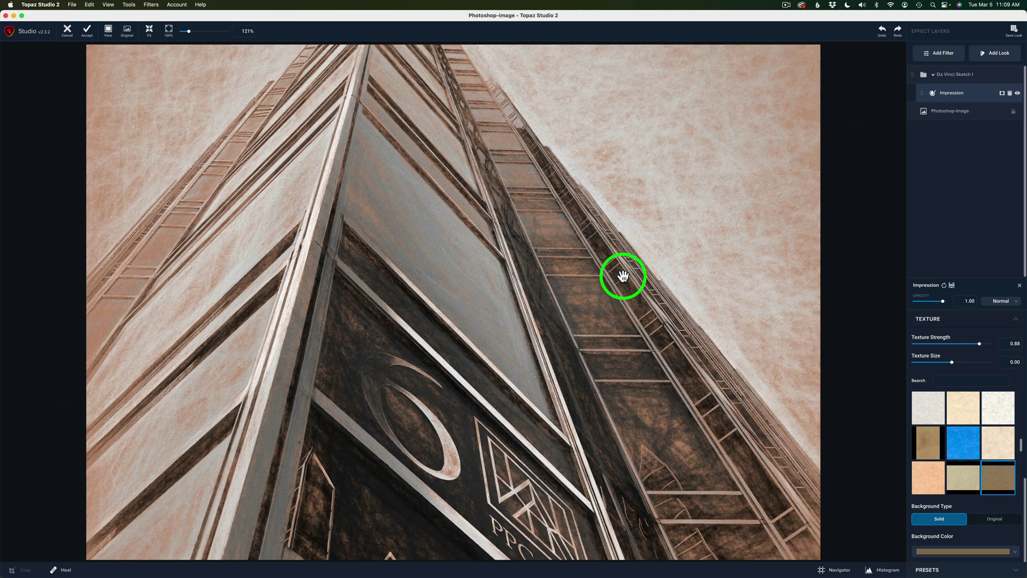
scroll(622, 275, "down", 2)
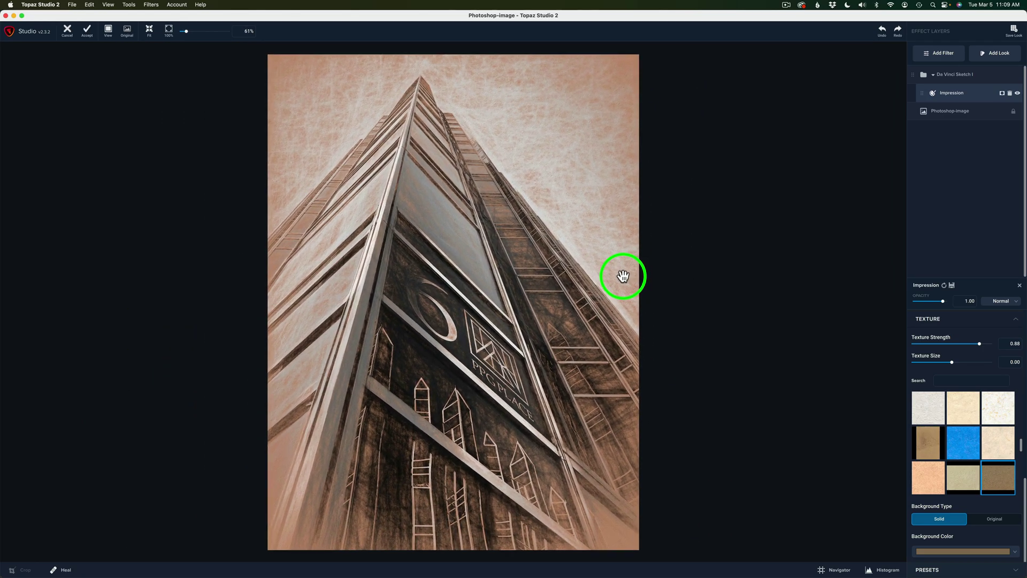
- Set Stroke Length to 1.00 and Stroke Width to 0.48
mouse_move(1023, 481)
left_mouse_down()
mouse_move(1024, 335)
mouse_move(1019, 377)
left_mouse_up()
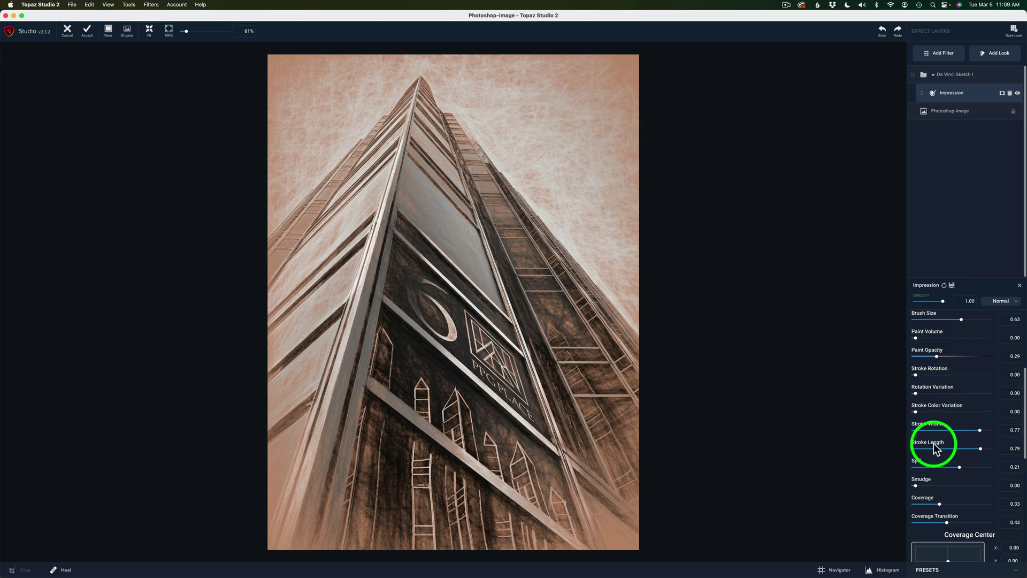
left_click_drag(982, 449, 1001, 450)
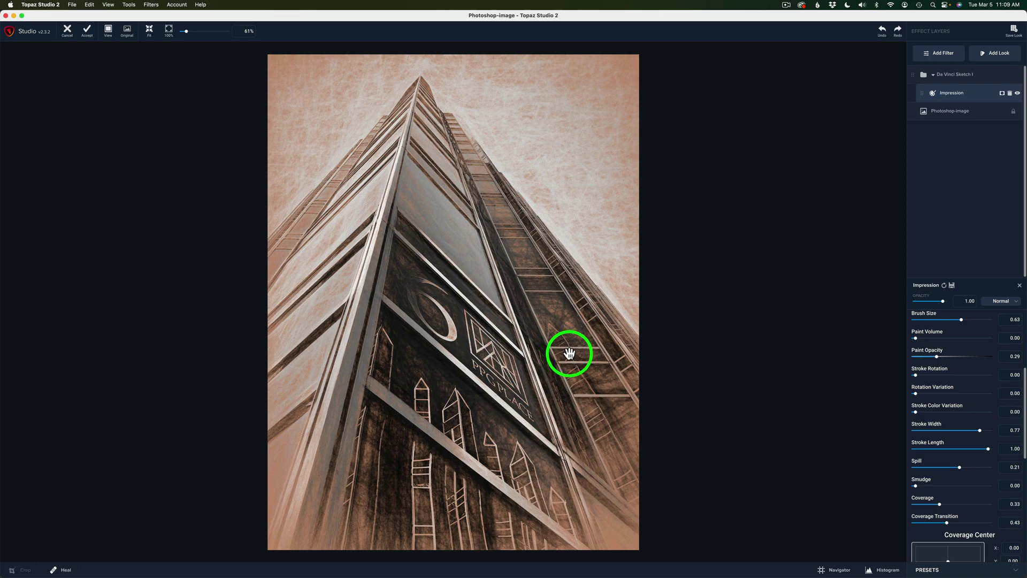
left_click(961, 430)
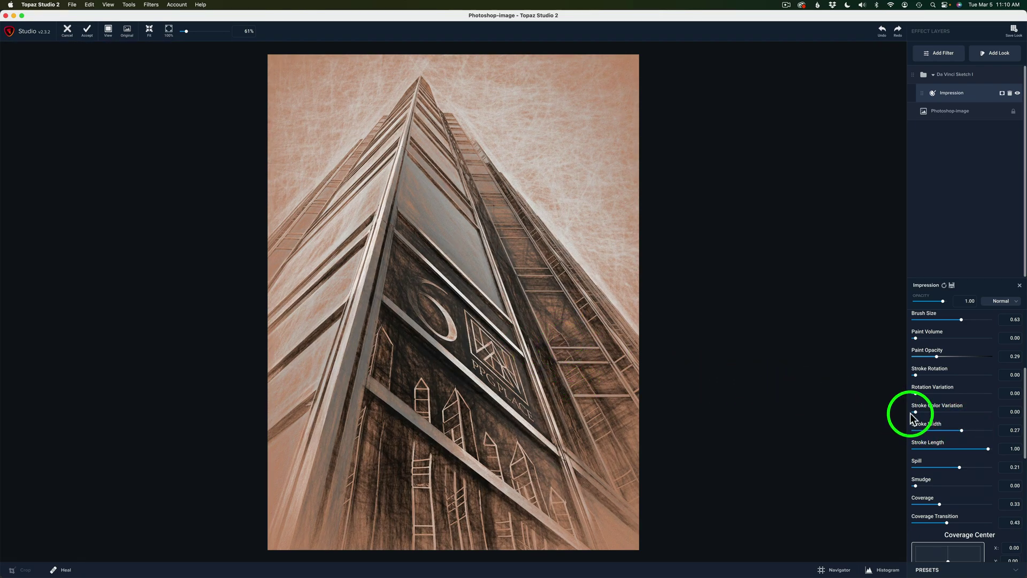
left_click(972, 430)
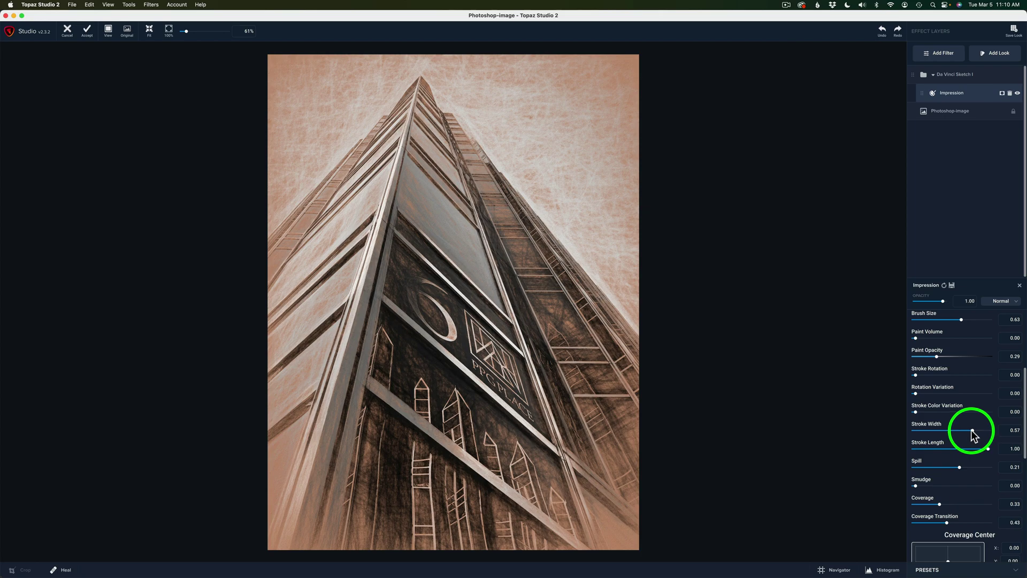
left_click(969, 431)
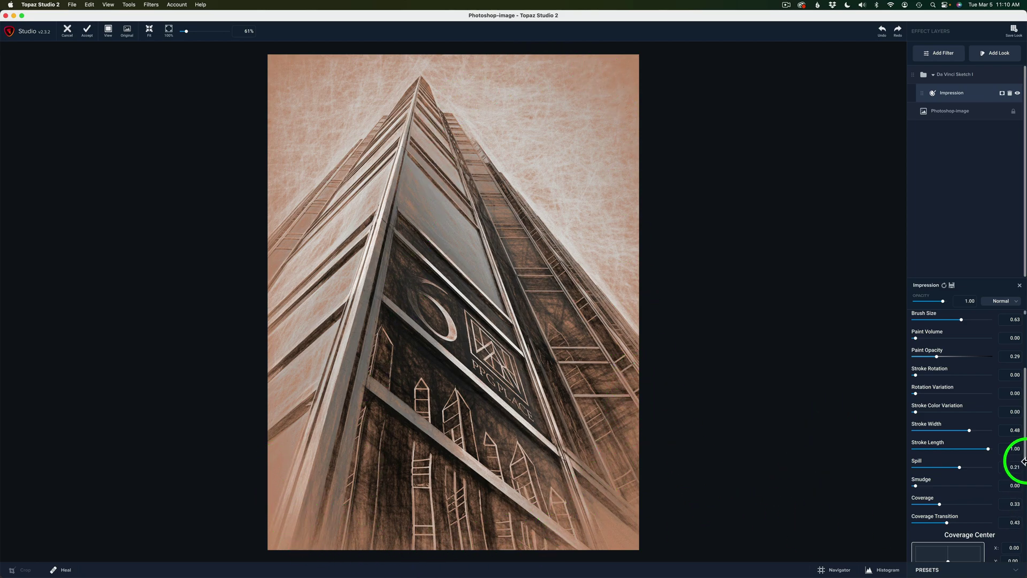
- Try Coverage Transition at 1.00, then settle it at 0.43
scroll(1024, 458, "down", 3)
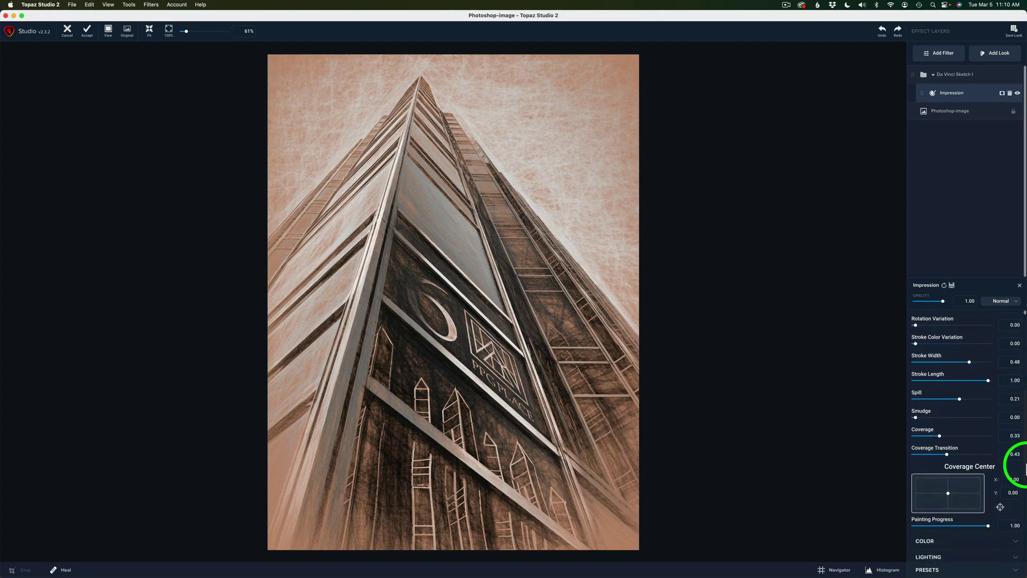
scroll(1024, 465, "down", 1)
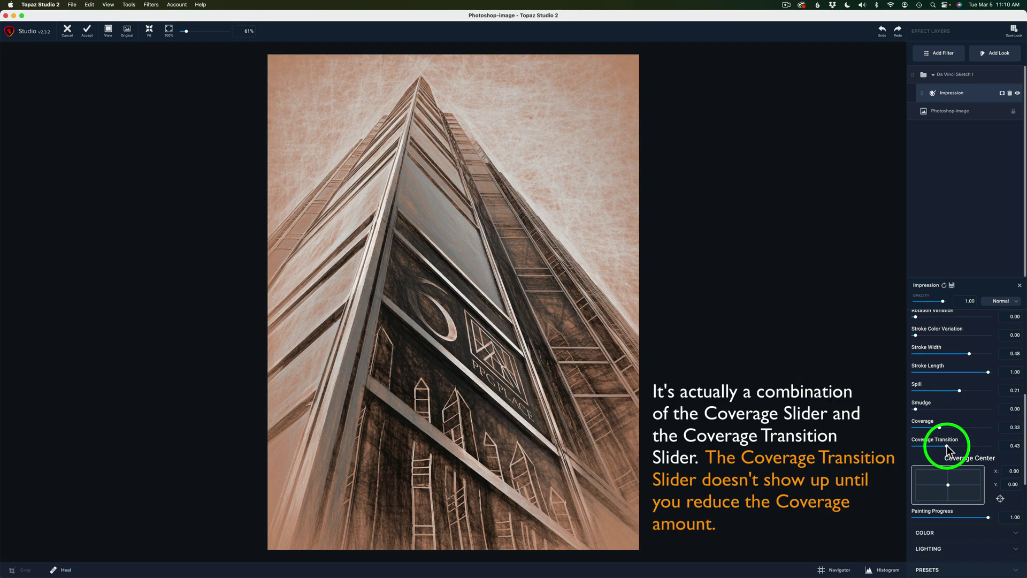
left_click_drag(947, 445, 1014, 445)
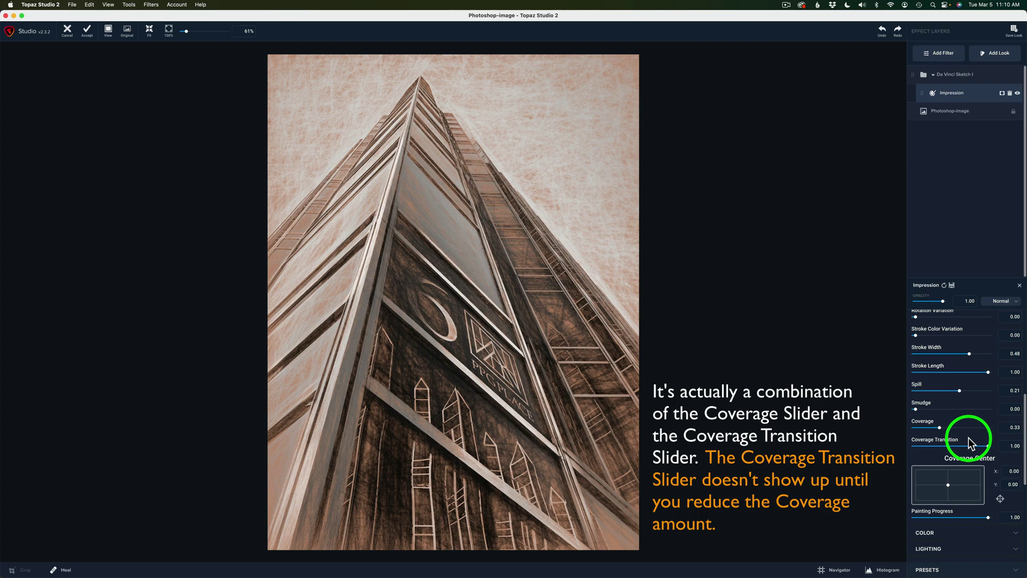
left_click_drag(970, 444, 947, 446)
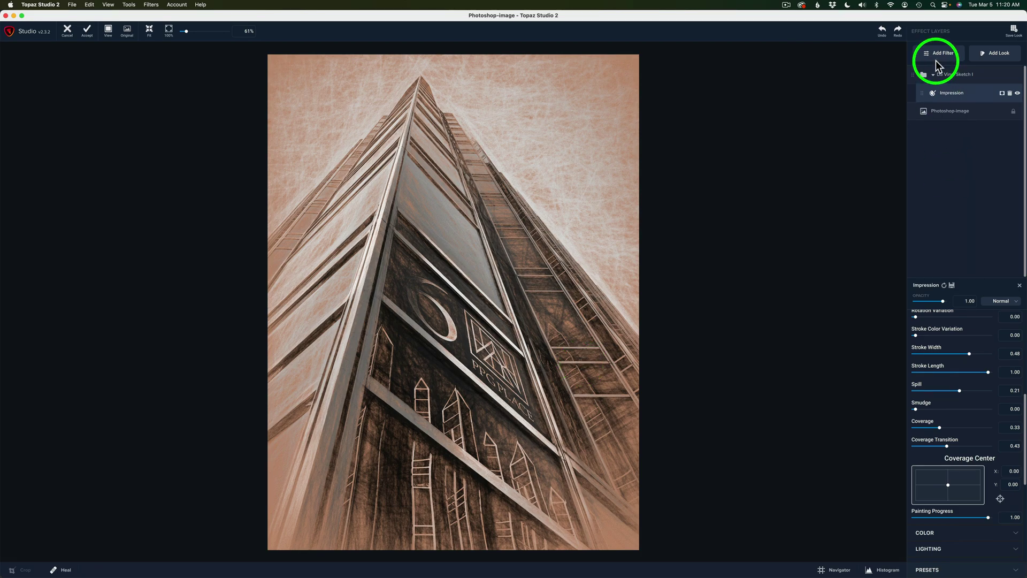
- Add a Precision Contrast layer with Micro at 0.54, toggling its visibility to compare
left_click(944, 54)
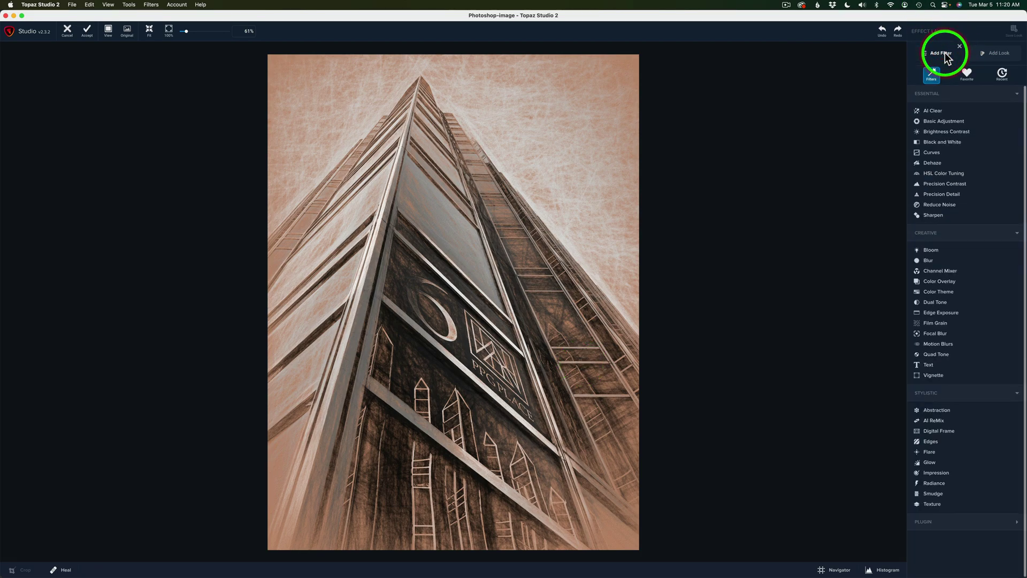
left_click(949, 187)
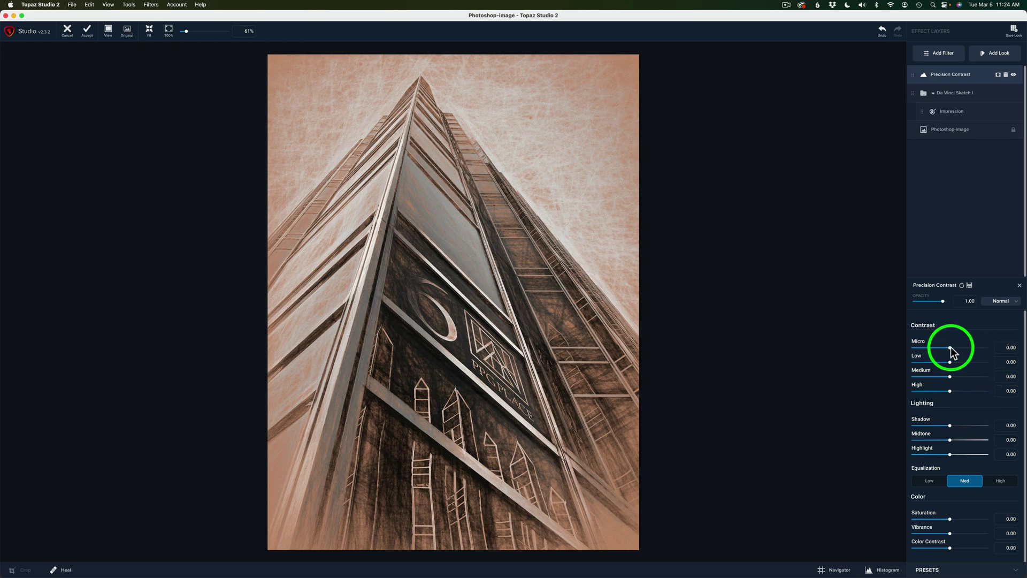
left_click_drag(951, 347, 969, 349)
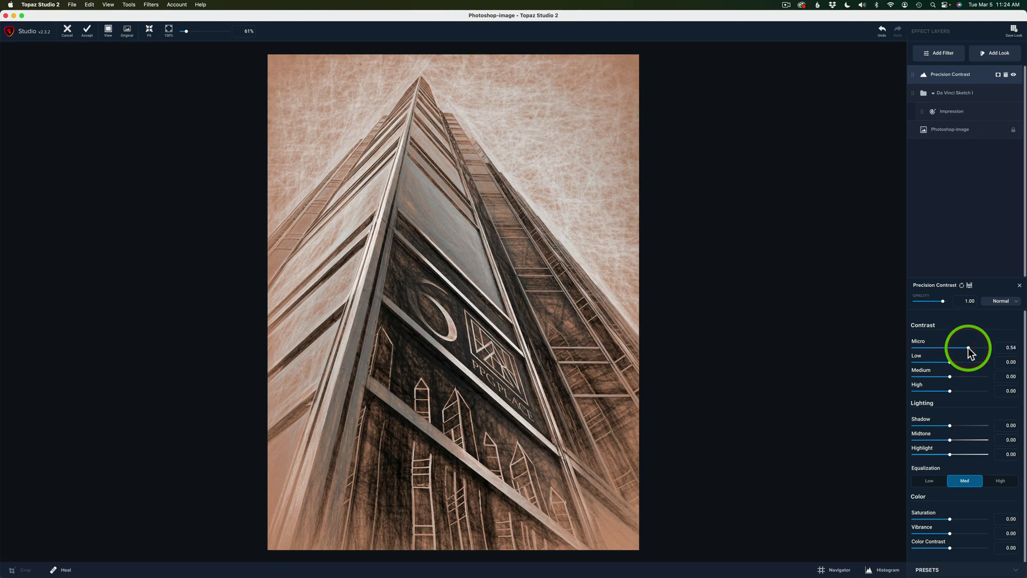
left_click(1014, 76)
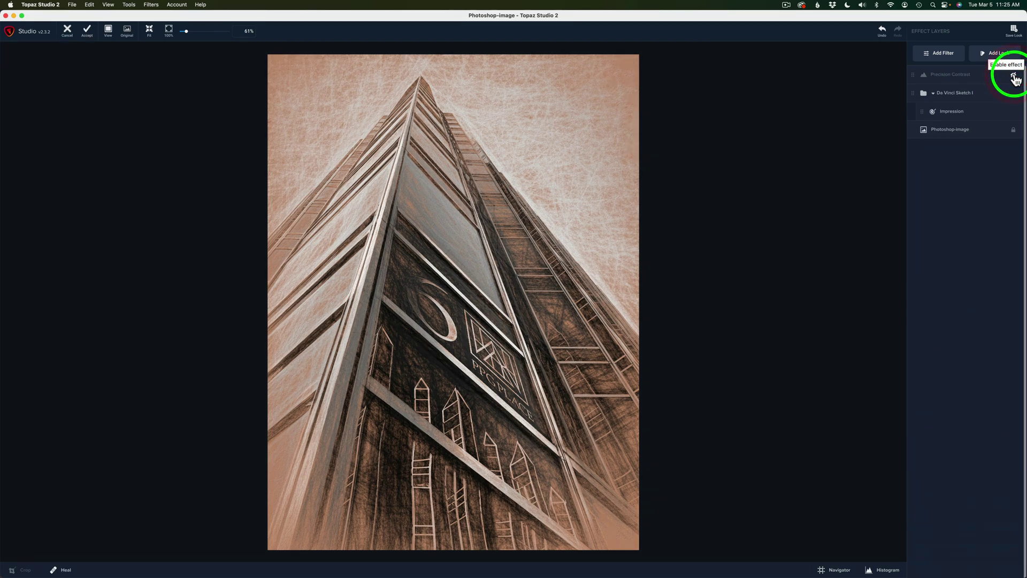
left_click(1014, 76)
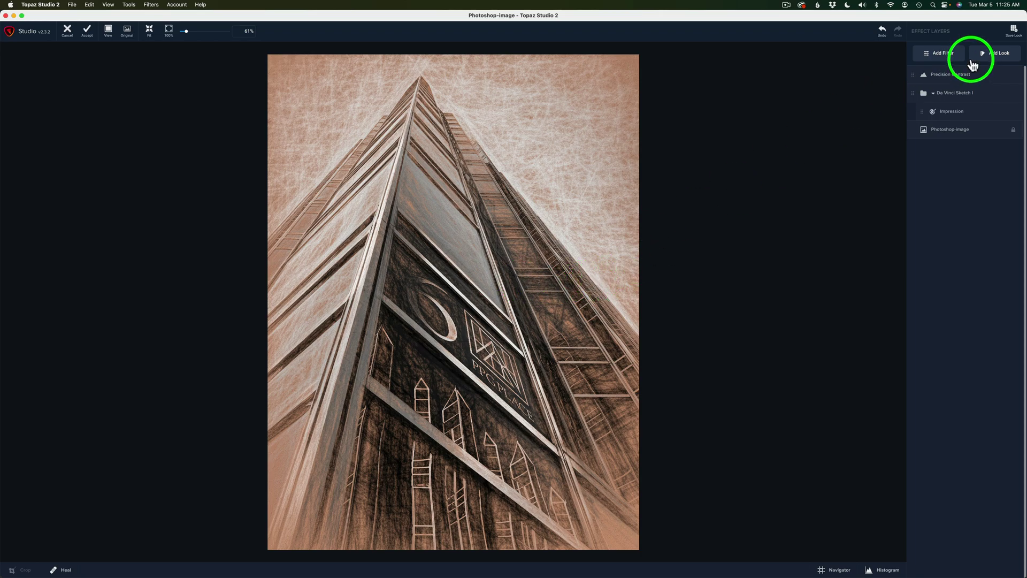
- Set Precision Contrast Low to 0.28, Medium to 0.45 and High to 0.40
left_click(952, 75)
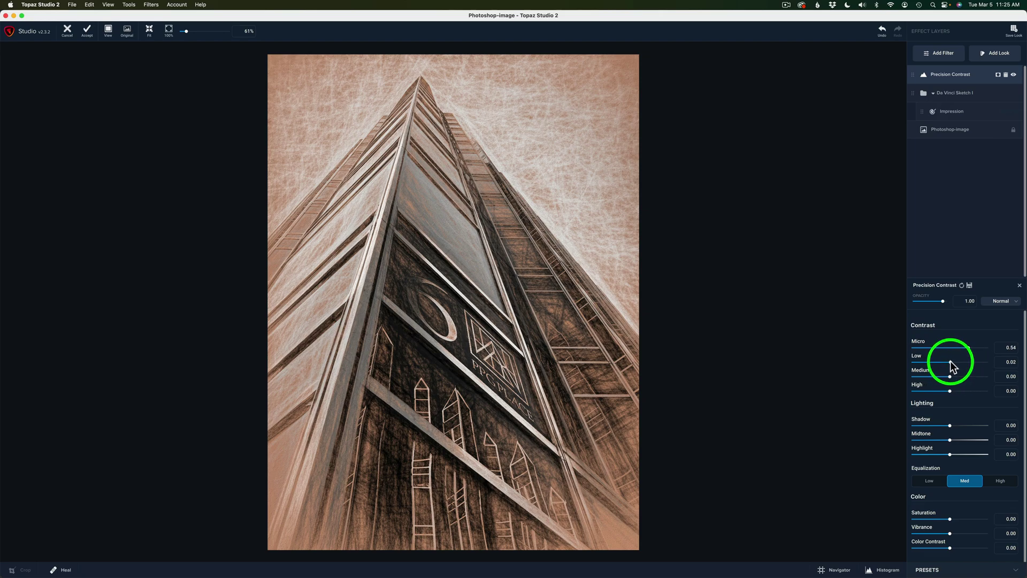
mouse_move(951, 361)
left_mouse_down()
mouse_move(985, 363)
mouse_move(958, 362)
left_mouse_up()
left_click(969, 361)
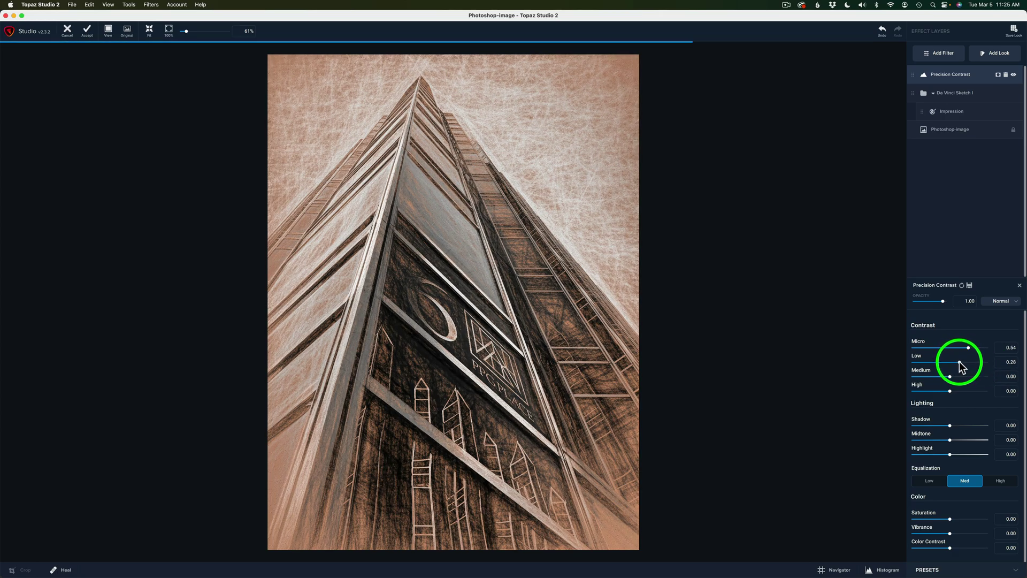
left_click(959, 362)
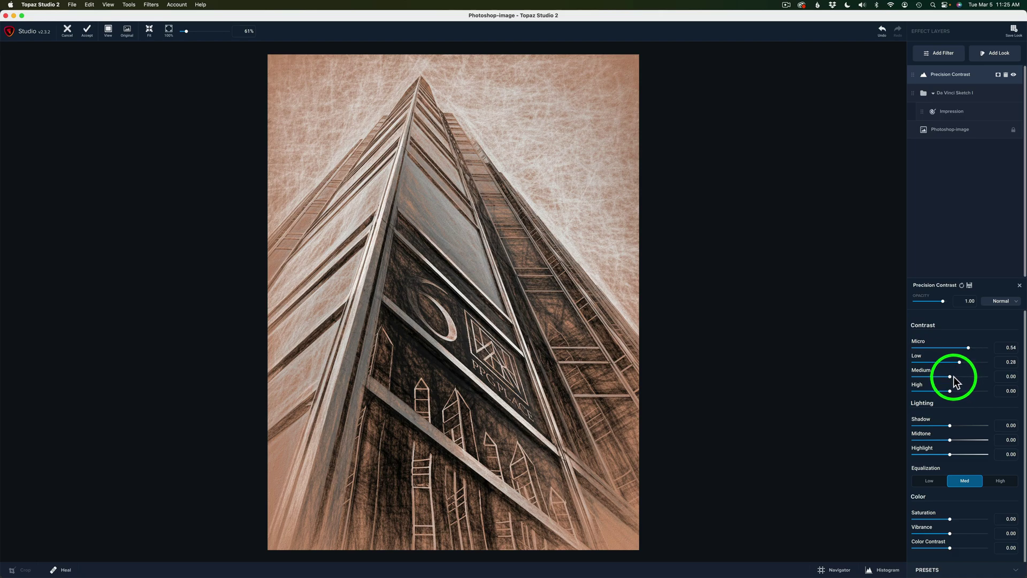
left_click_drag(953, 376, 967, 378)
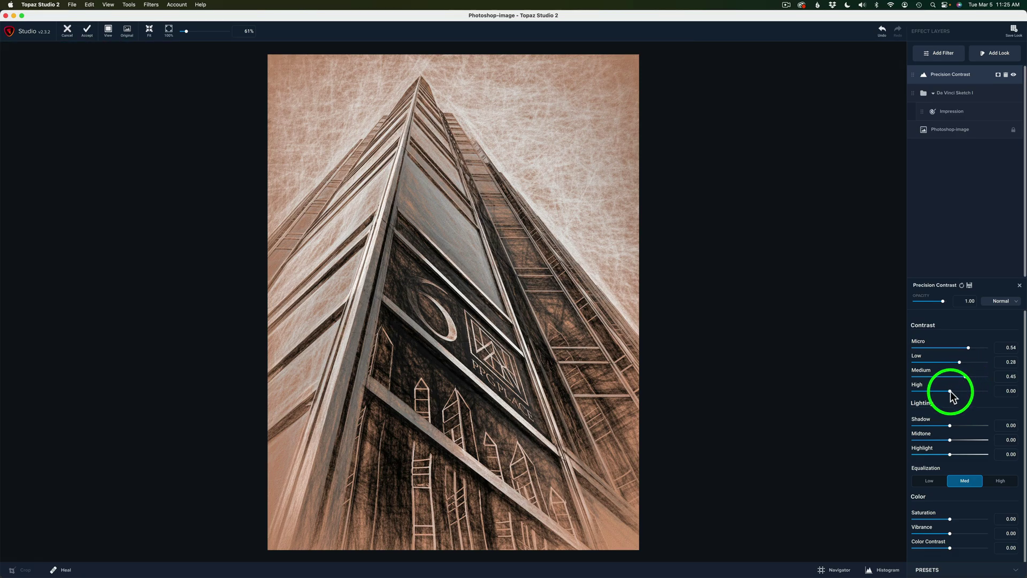
left_click_drag(950, 391, 979, 392)
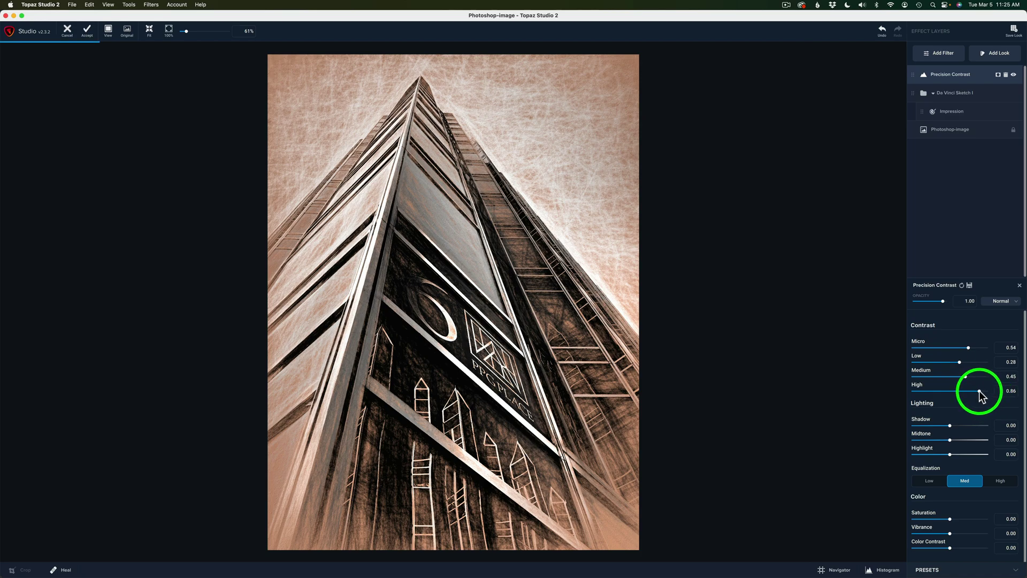
left_click_drag(979, 391, 964, 390)
left_click(924, 482)
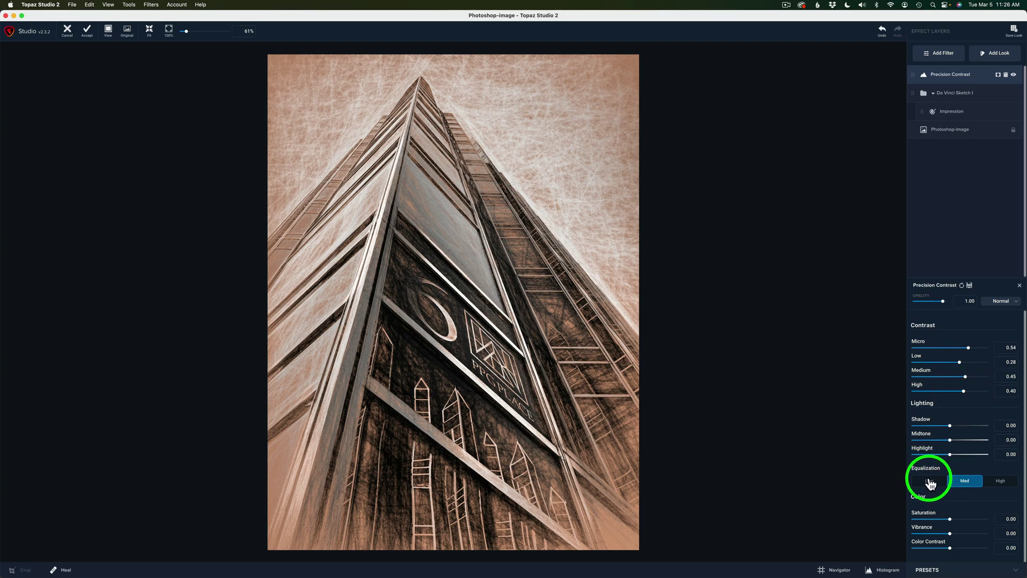
- Compare Low, Med and High equalization, keep Med, and set Saturation to -0.13
left_click(931, 483)
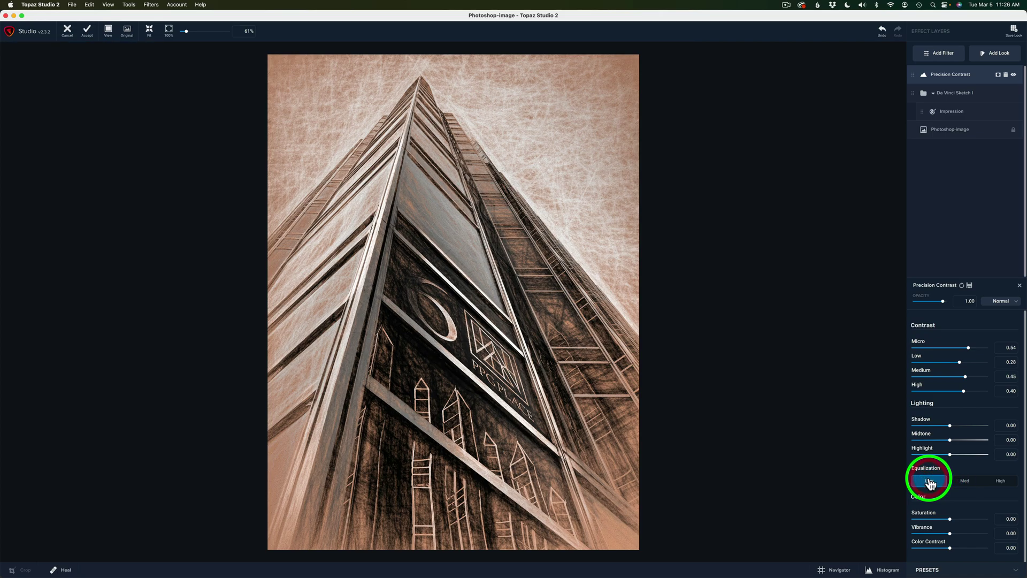
left_click(966, 481)
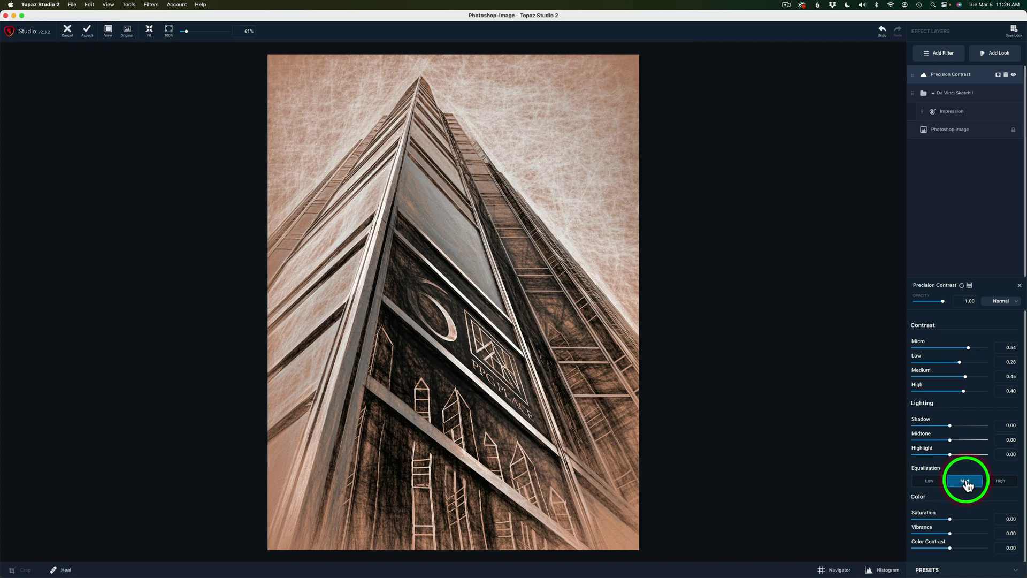
left_click(1007, 483)
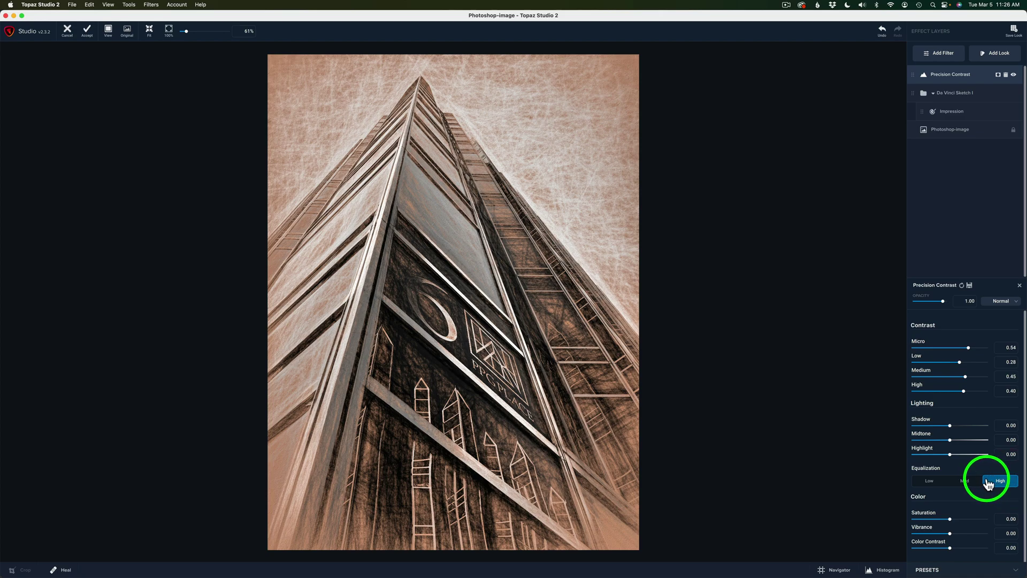
left_click(969, 485)
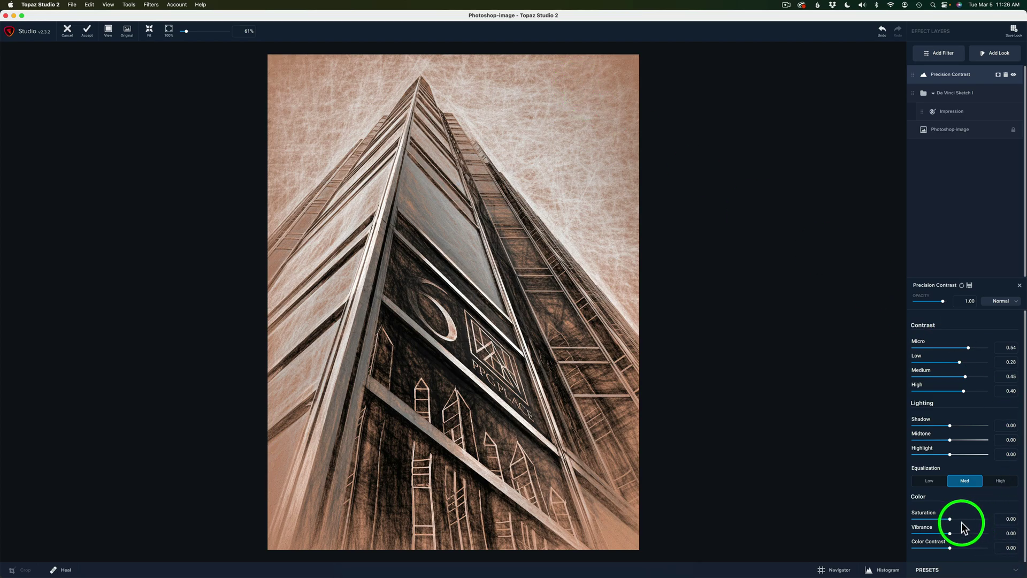
left_click_drag(949, 518, 945, 519)
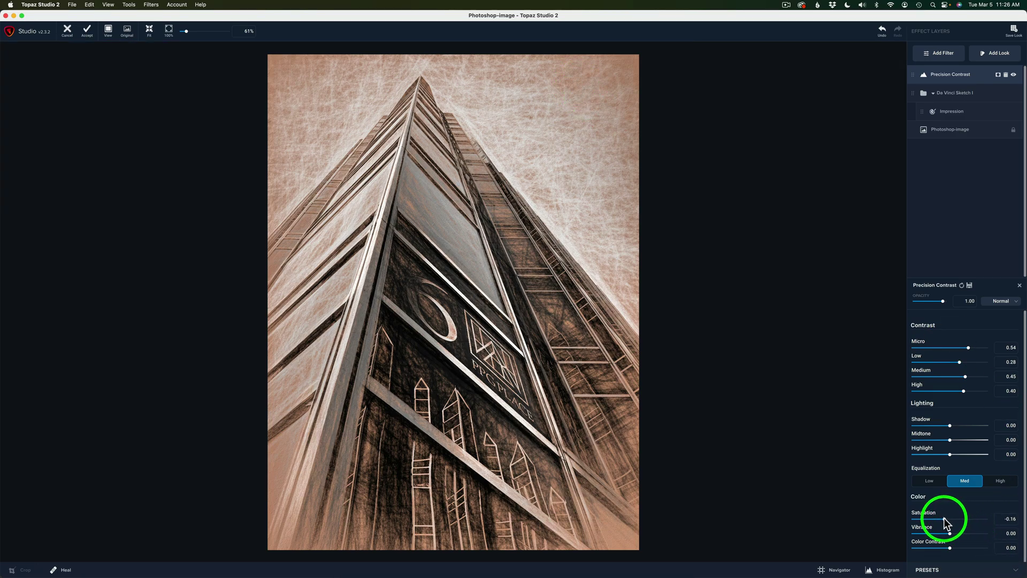
left_click_drag(945, 518, 946, 518)
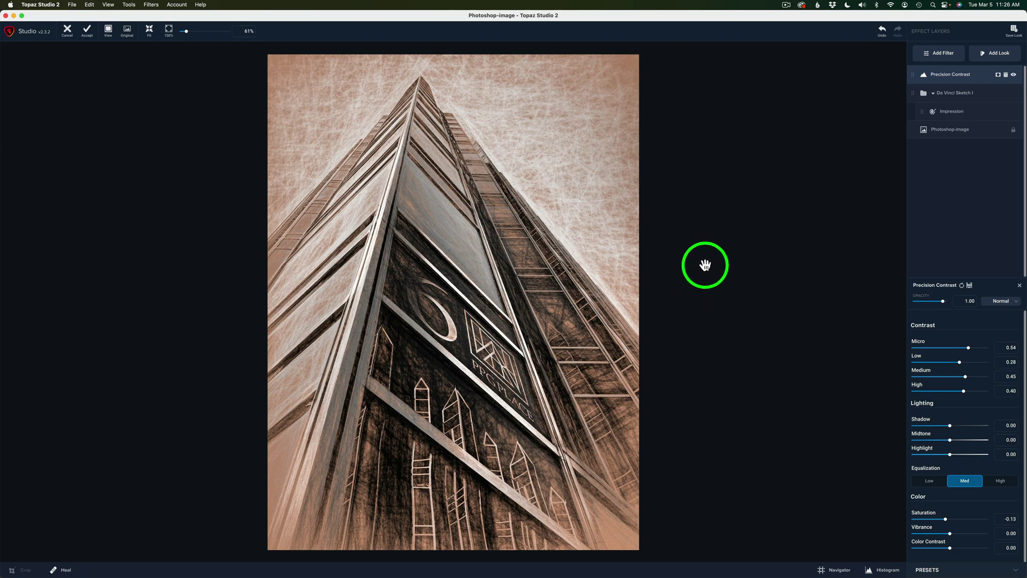
- Compare the sketch against the original view, then accept the edits back into Photoshop
key("backslash")
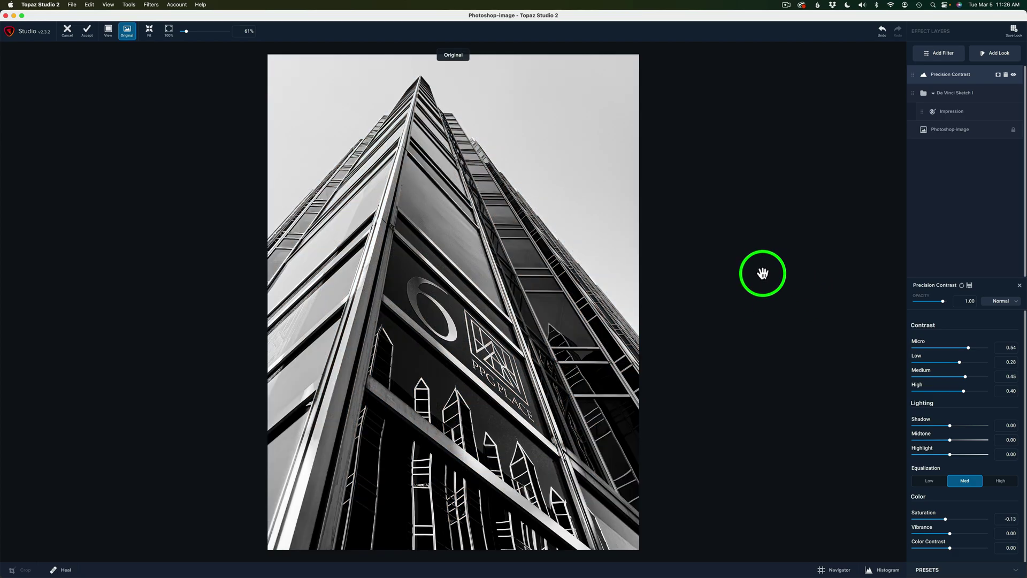
left_click(763, 273)
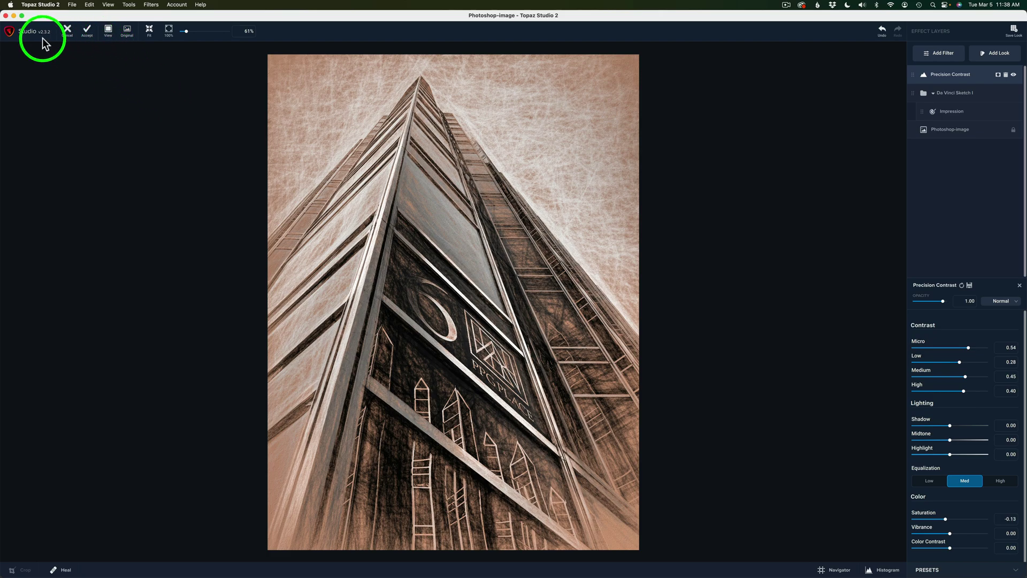
left_click(87, 31)
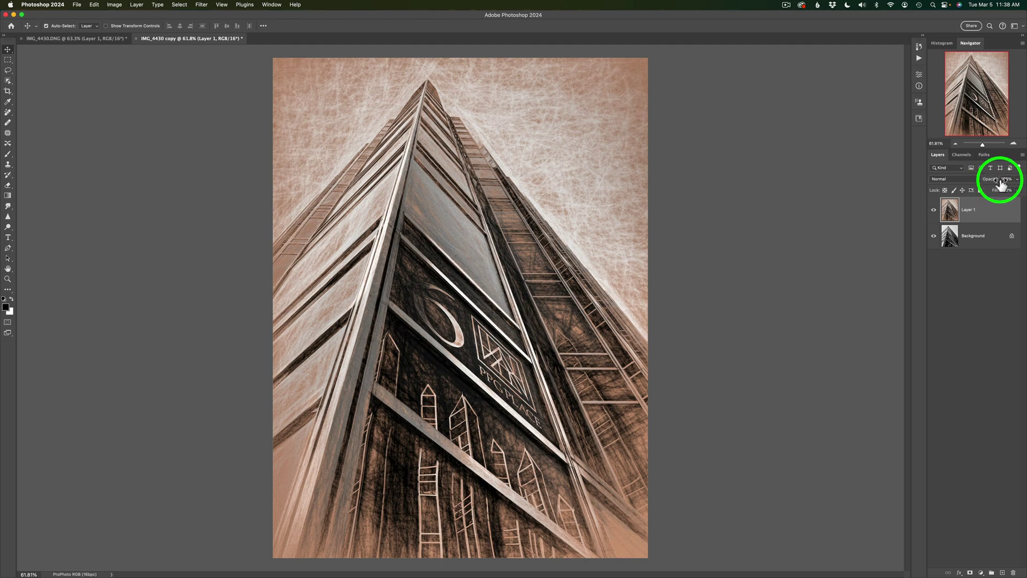
- Try lowering Layer 1's opacity with the Layers panel Opacity slider
left_click(1017, 178)
mouse_move(1018, 194)
left_mouse_down()
mouse_move(1008, 193)
mouse_move(1017, 192)
left_mouse_up()
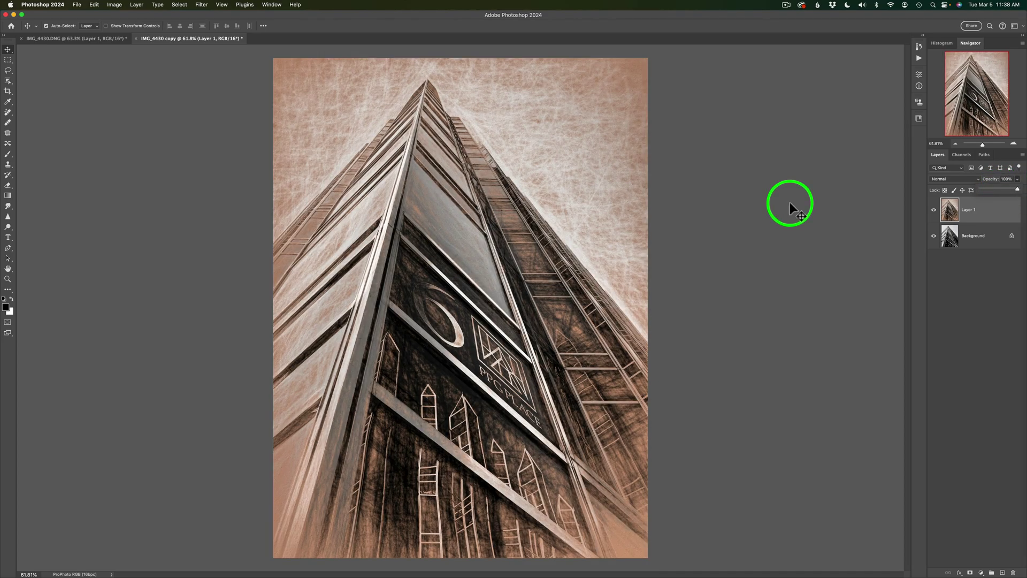